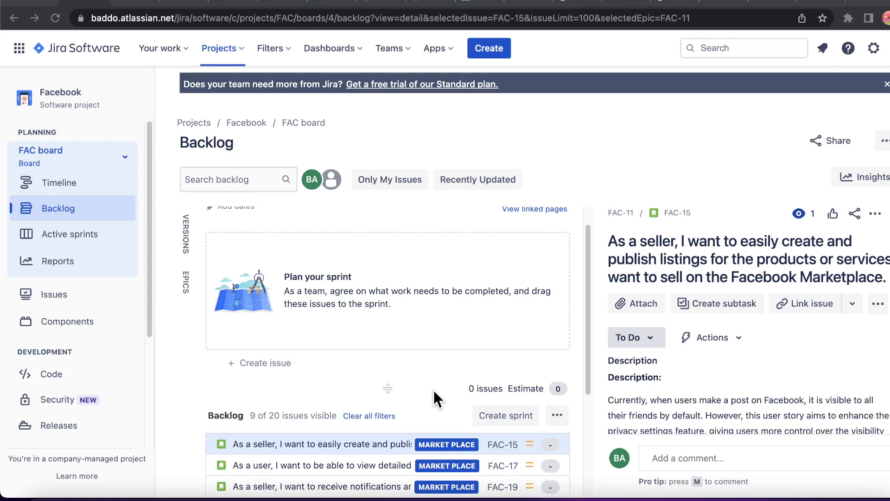
Open the FAC board's backlog and look over the sprint area and the Market Place user stories.
scroll(433, 390, down, 3)
scroll(371, 375, up, 2)
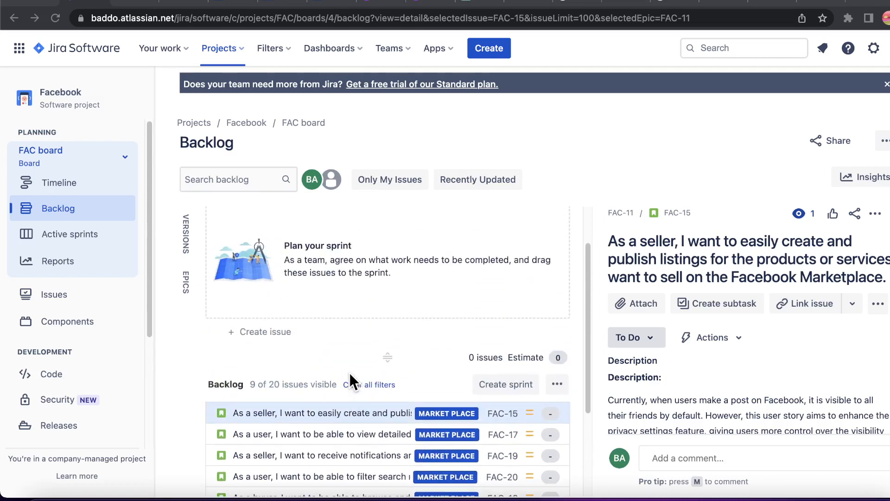
scroll(342, 371, up, 2)
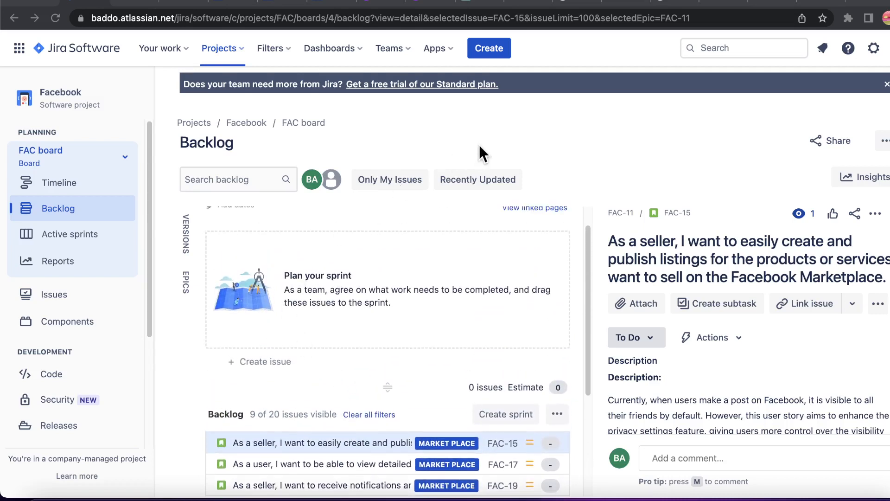
click(75, 215)
scroll(338, 288, down, 4)
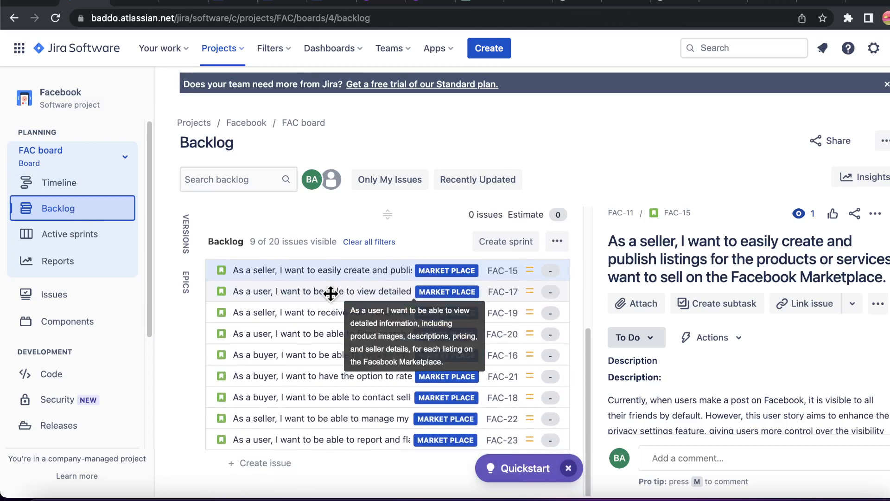
scroll(332, 291, up, 5)
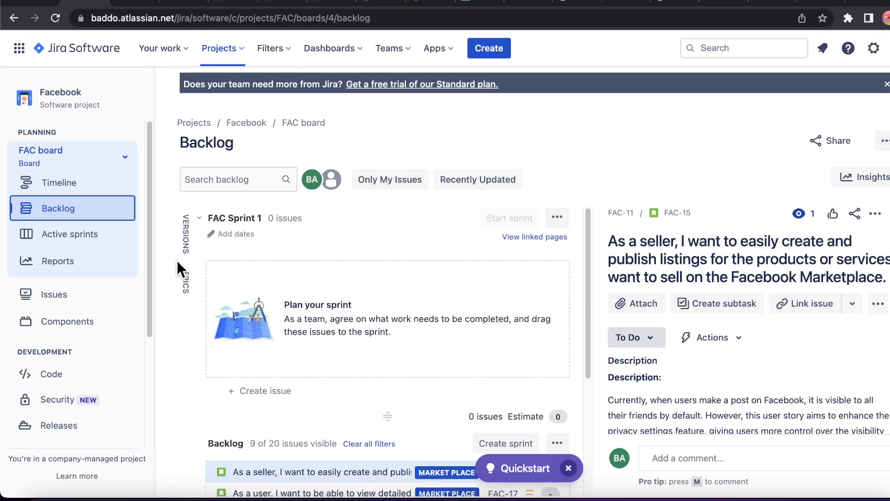
Show the epics list and clear the Market Place filter to review the backlog stories across all epics.
click(184, 291)
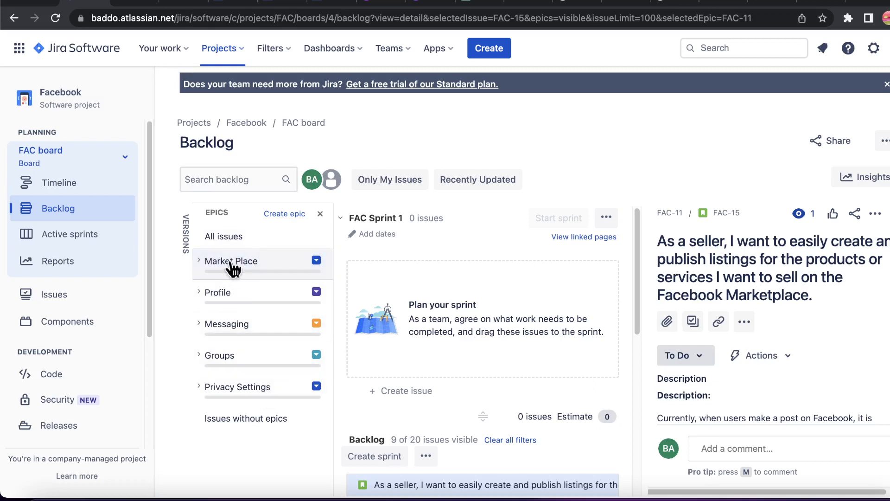
click(254, 262)
scroll(454, 324, down, 6)
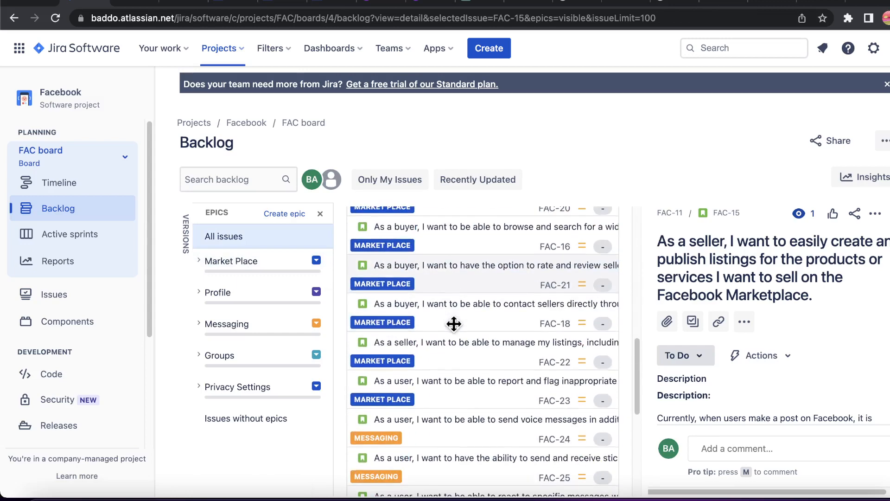
scroll(452, 326, down, 10)
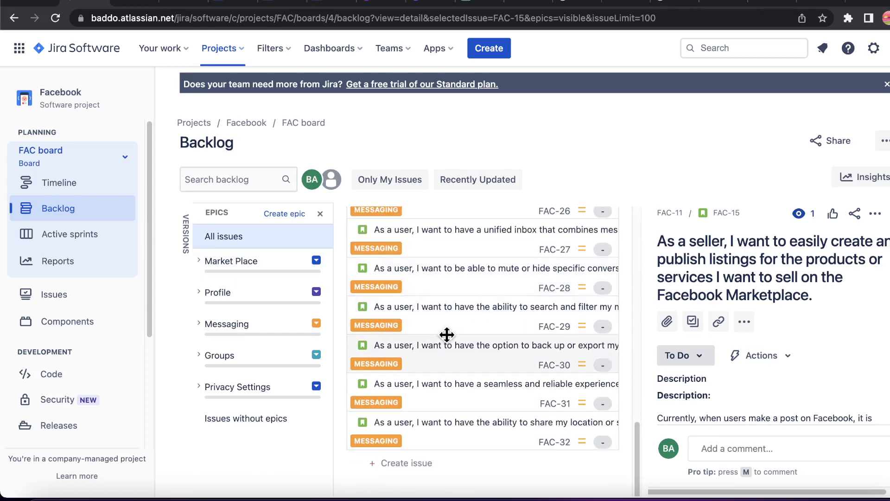
scroll(446, 334, up, 7)
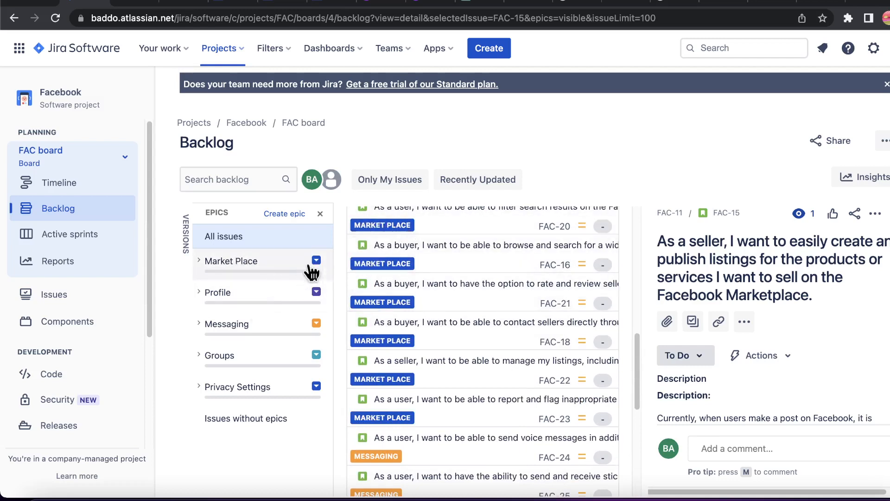
Filter the backlog to the Market Place epic and close the epics list.
click(285, 264)
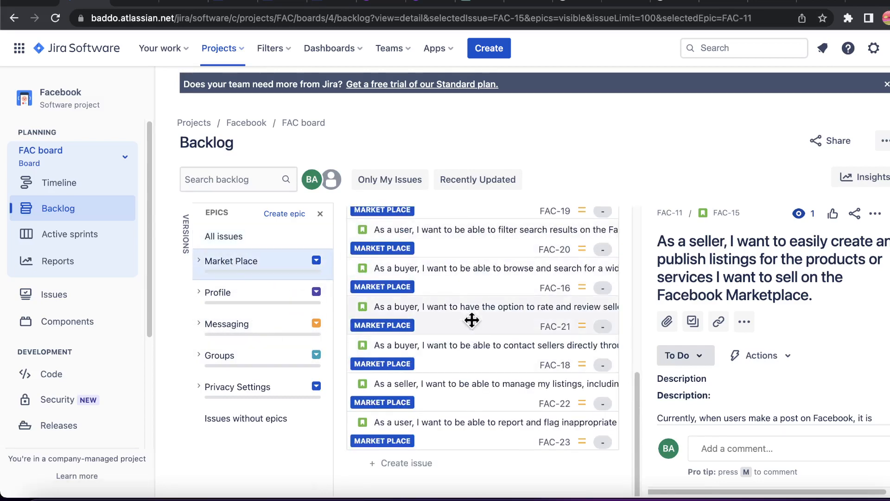
scroll(472, 320, up, 3)
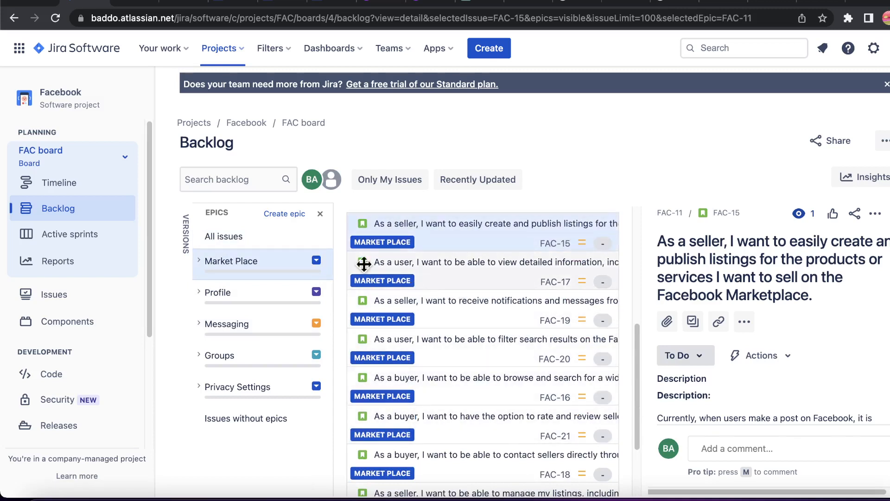
click(320, 216)
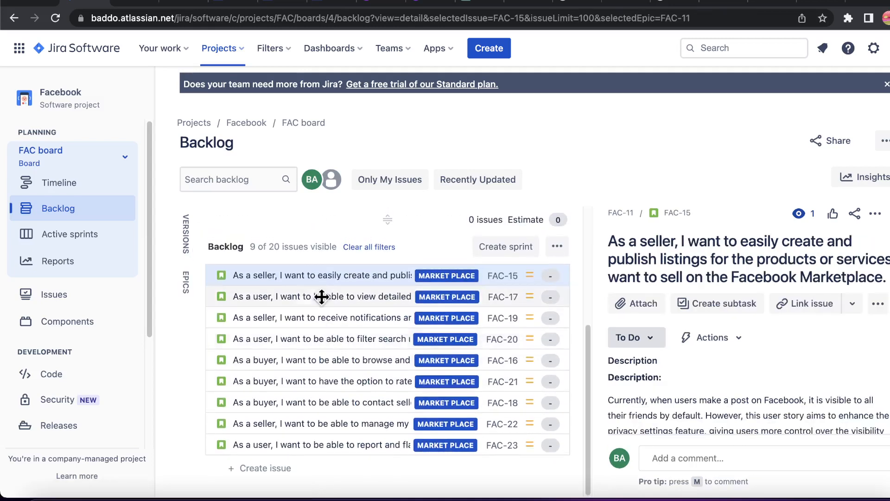
Examine the FAC Sprint 1 planning area and the filtered Market Place stories in the backlog.
scroll(310, 354, up, 1)
scroll(310, 353, up, 1)
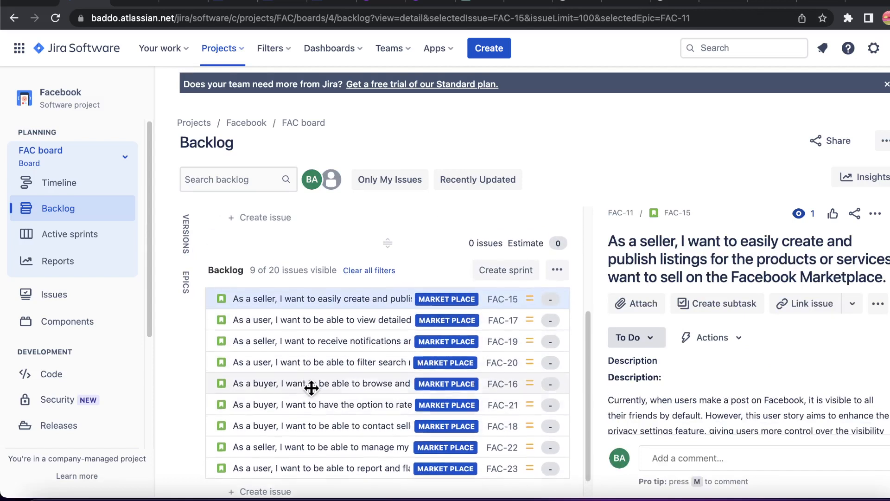
scroll(290, 471, down, 2)
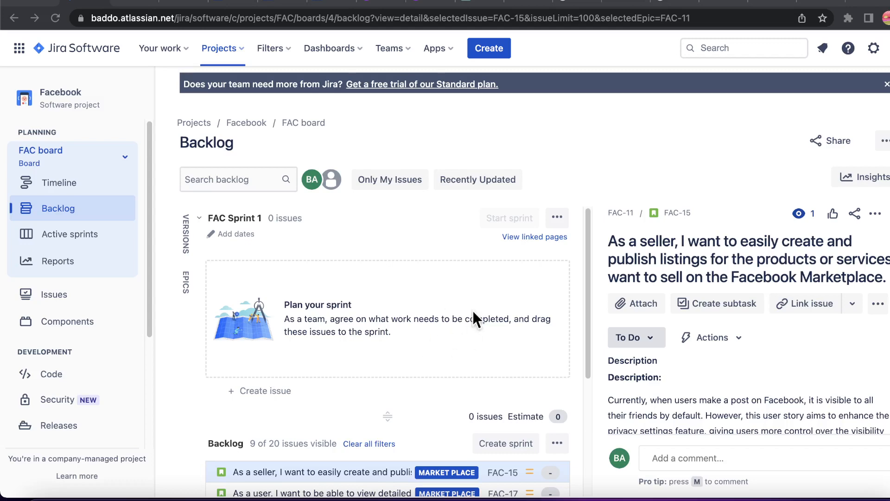
scroll(455, 304, down, 4)
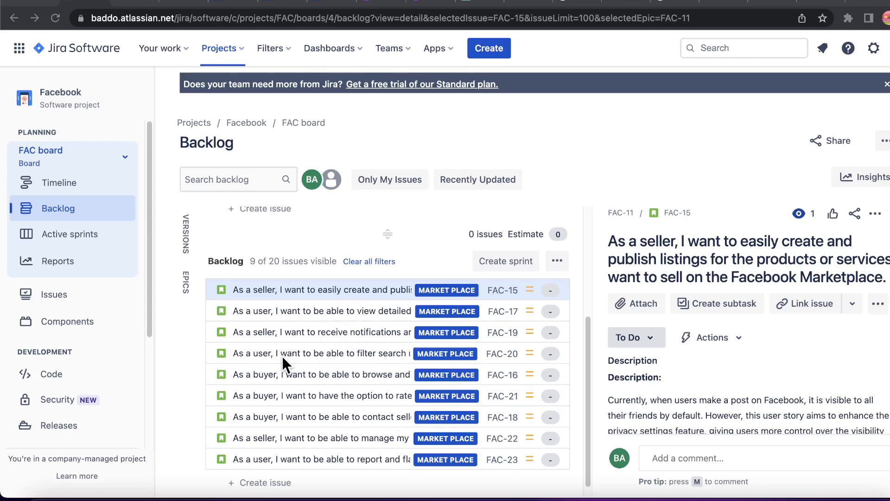
scroll(282, 356, up, 3)
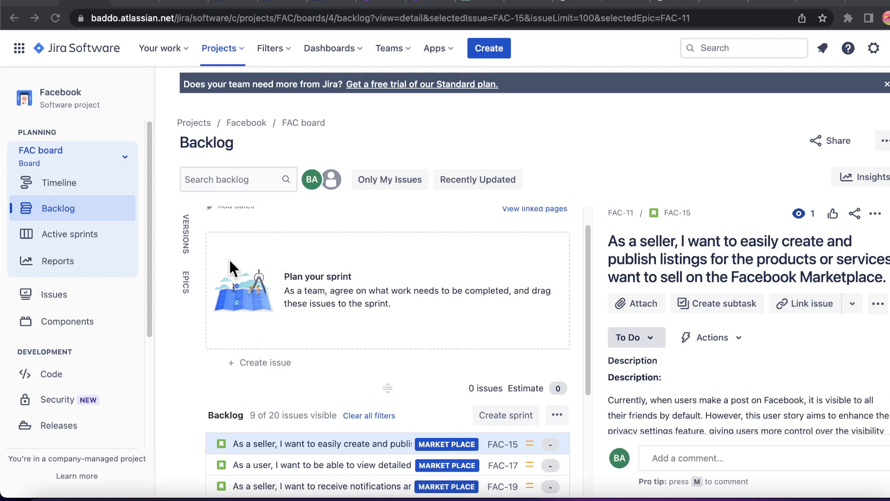
scroll(318, 259, up, 1)
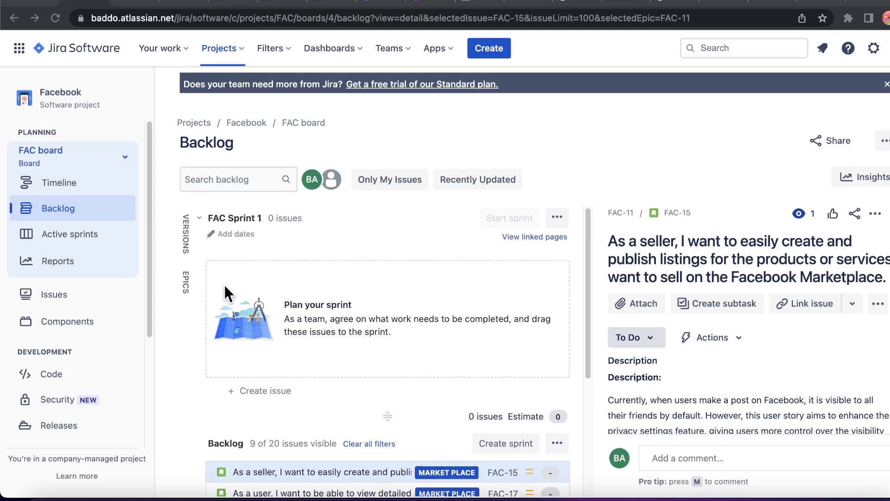
scroll(233, 288, down, 3)
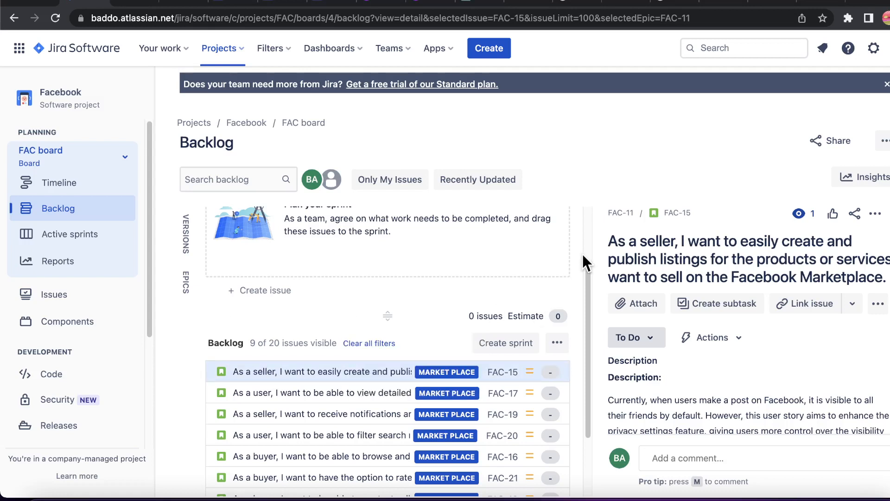
Collapse the project sidebar and read the title and description of story FAC-15.
click(155, 94)
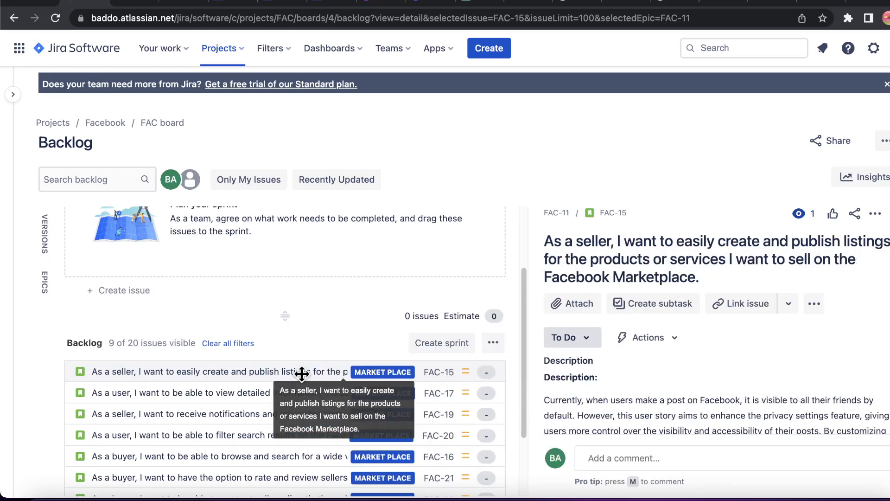
scroll(598, 357, down, 2)
scroll(576, 325, up, 2)
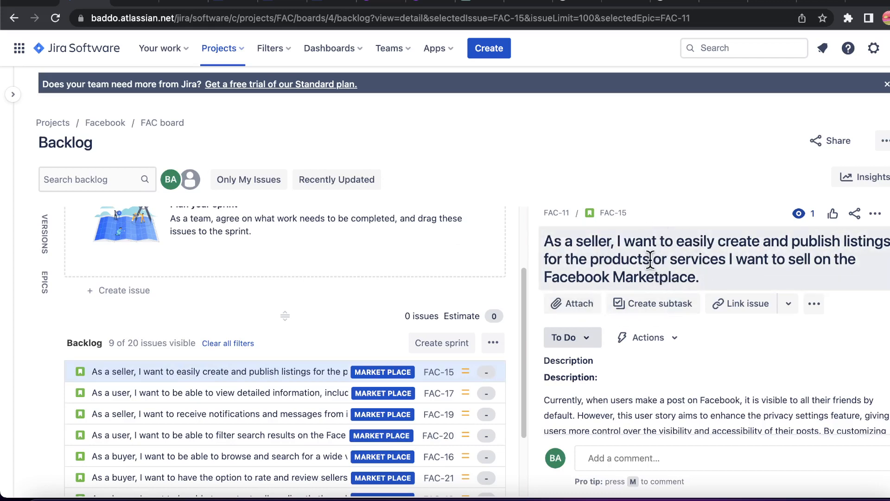
scroll(614, 372, down, 2)
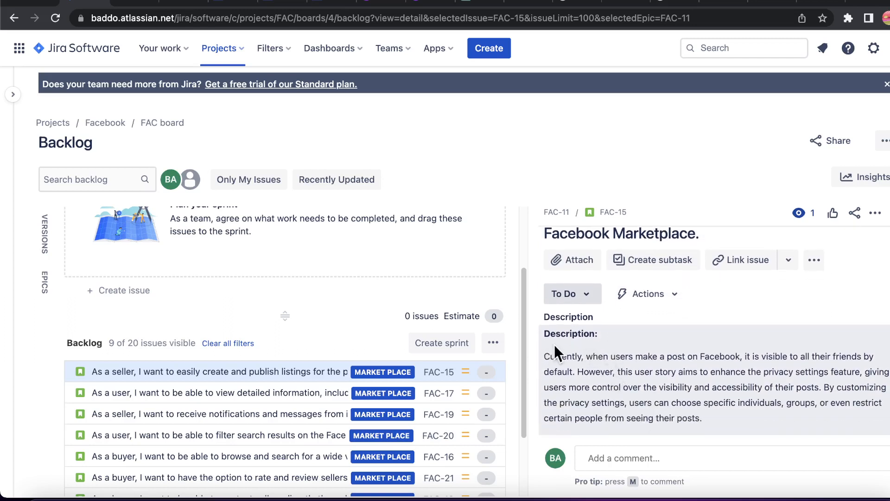
scroll(598, 353, down, 4)
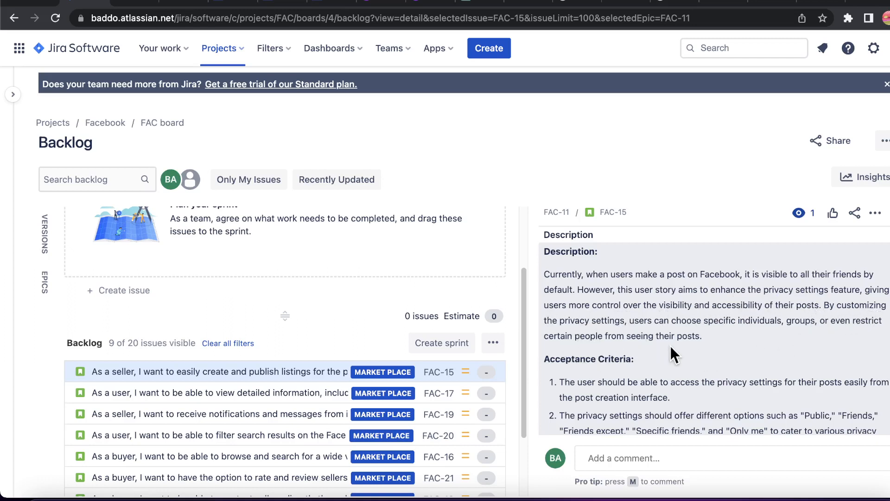
scroll(628, 298, up, 3)
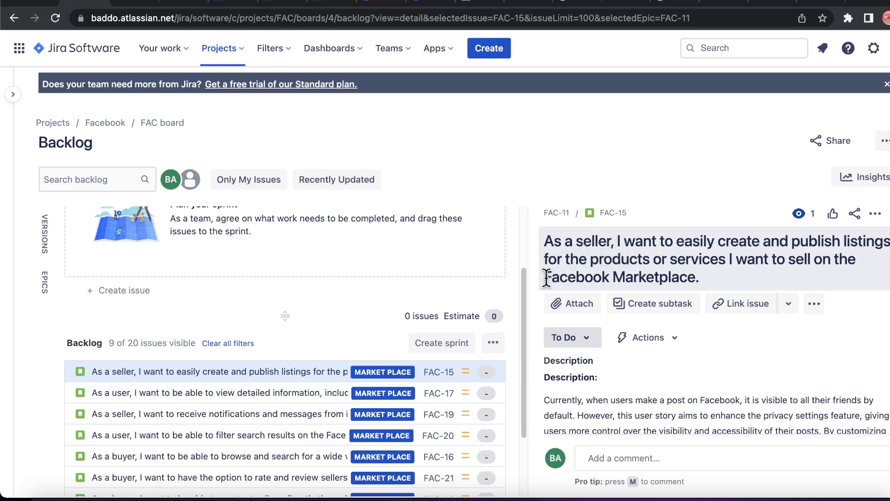
Read through the acceptance criteria of story FAC-15 and compare them with its description.
scroll(630, 392, down, 1)
scroll(629, 392, down, 3)
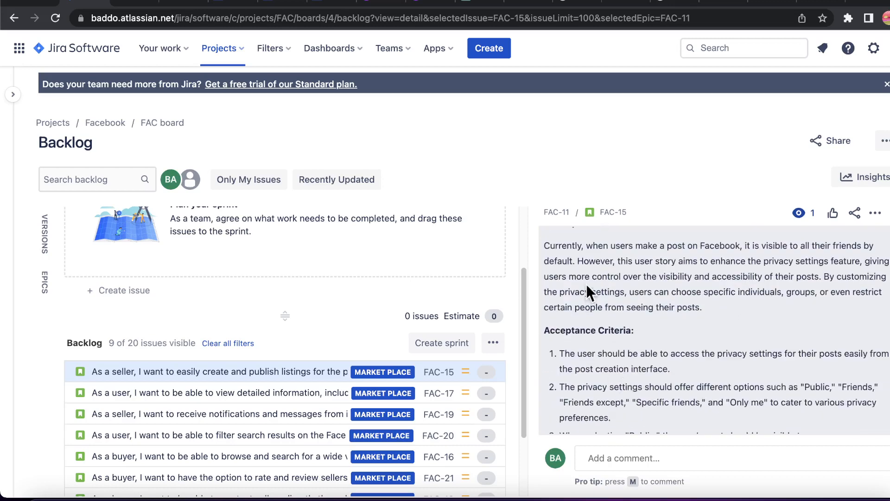
scroll(622, 312, down, 2)
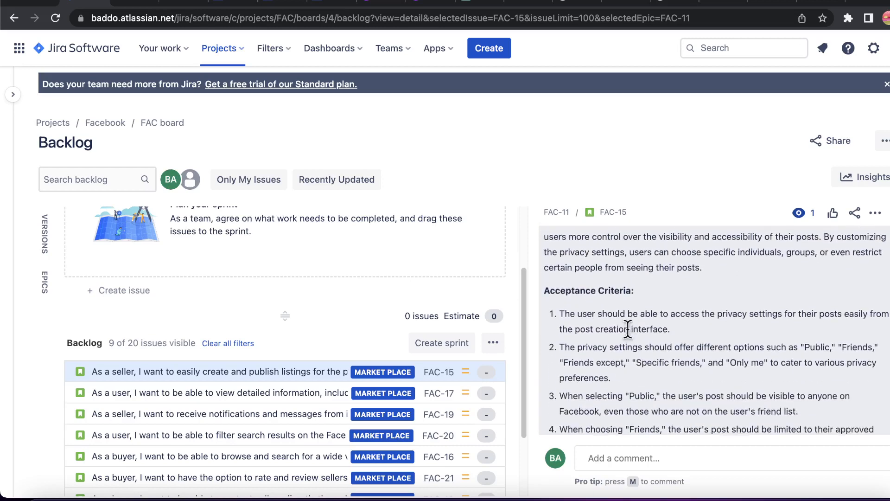
scroll(591, 327, down, 1)
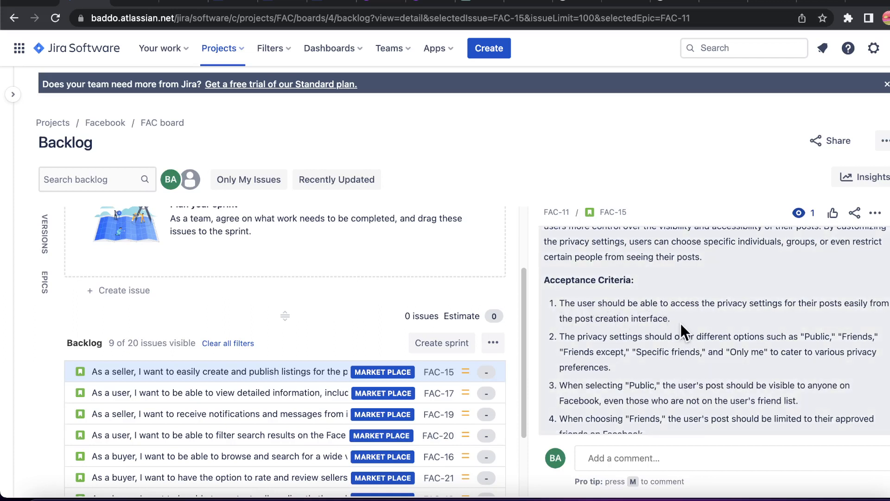
scroll(638, 338, down, 3)
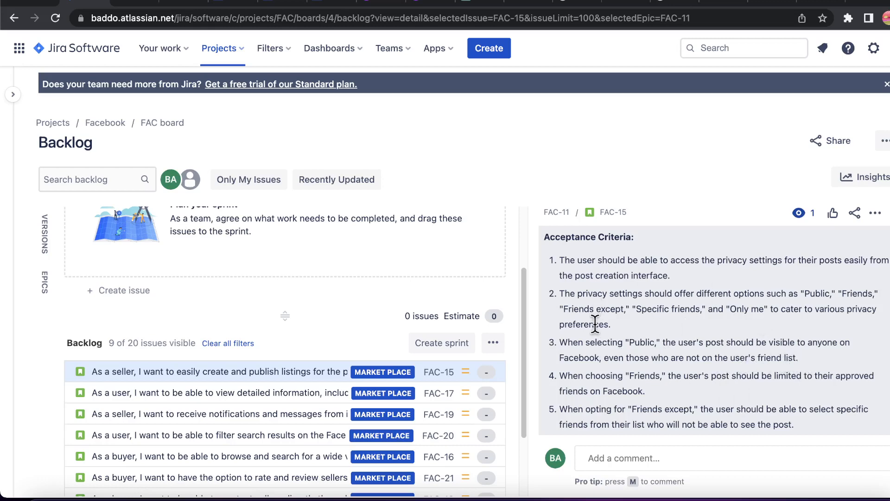
scroll(588, 307, up, 1)
scroll(588, 307, up, 5)
scroll(596, 343, down, 5)
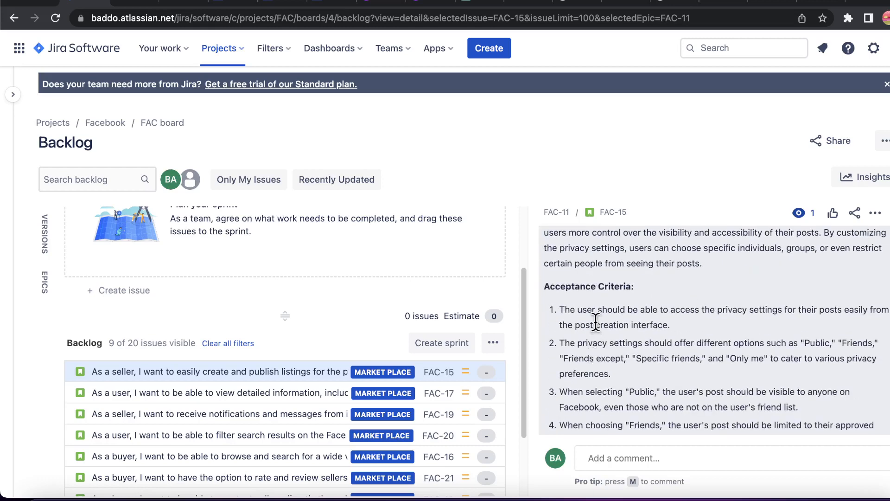
scroll(596, 359, up, 5)
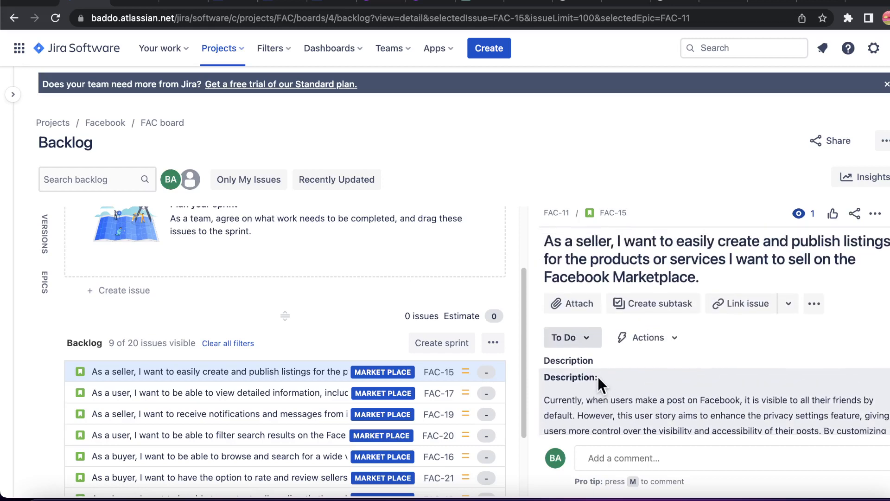
Attach the Desktop image "Screen Shot 2023-05-29 at 5.56.20 AM" to story FAC-15.
scroll(598, 376, up, 1)
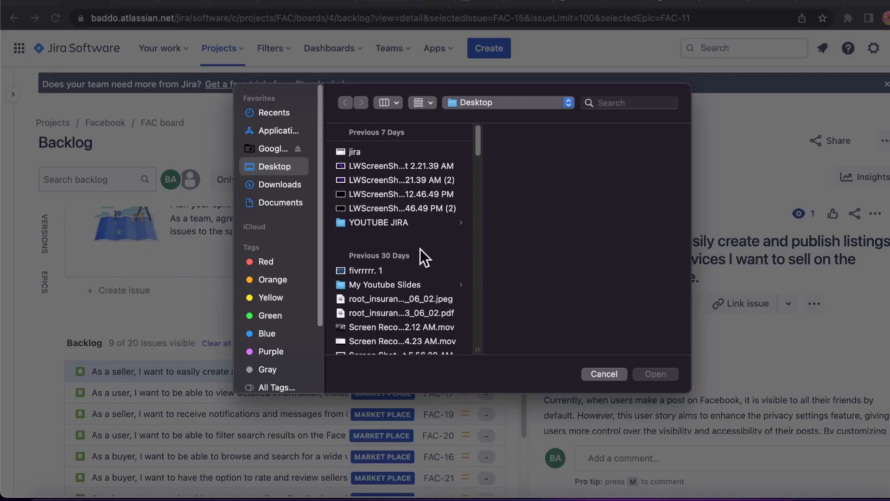
scroll(351, 272, down, 4)
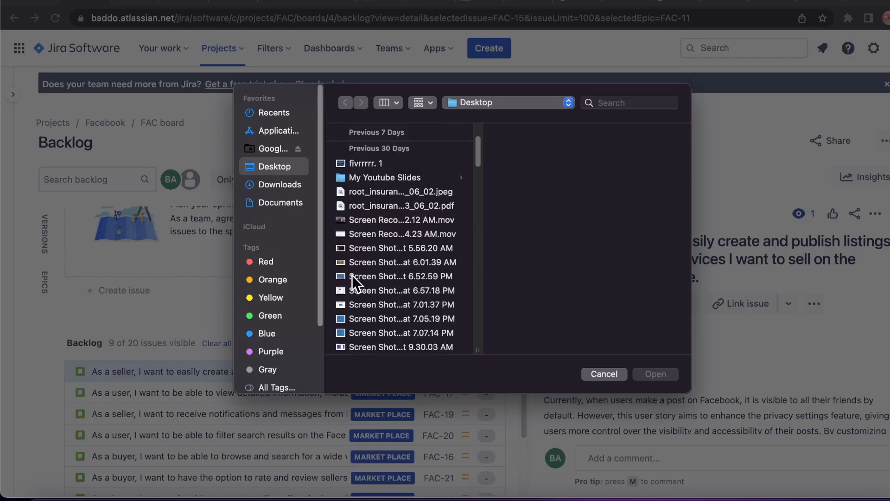
click(363, 250)
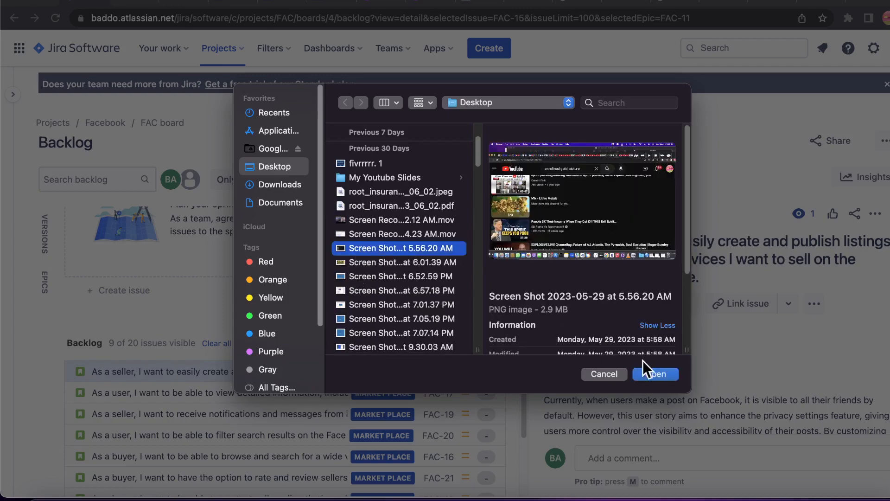
click(652, 374)
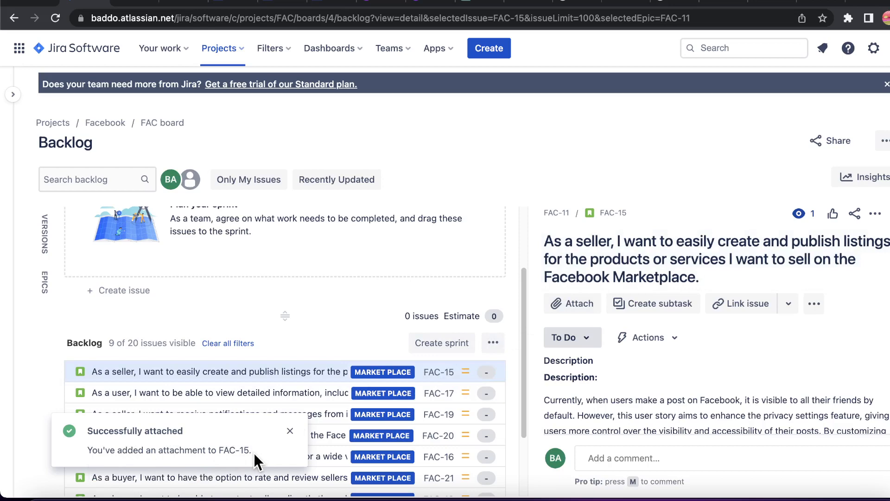
Check the attached screenshot in the attachments section of story FAC-15.
scroll(688, 334, down, 10)
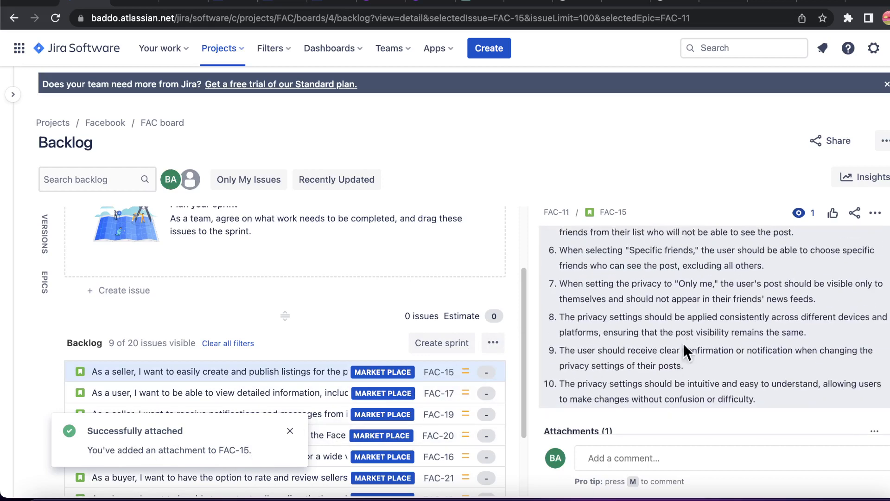
scroll(685, 353, down, 4)
mouse_move(611, 310)
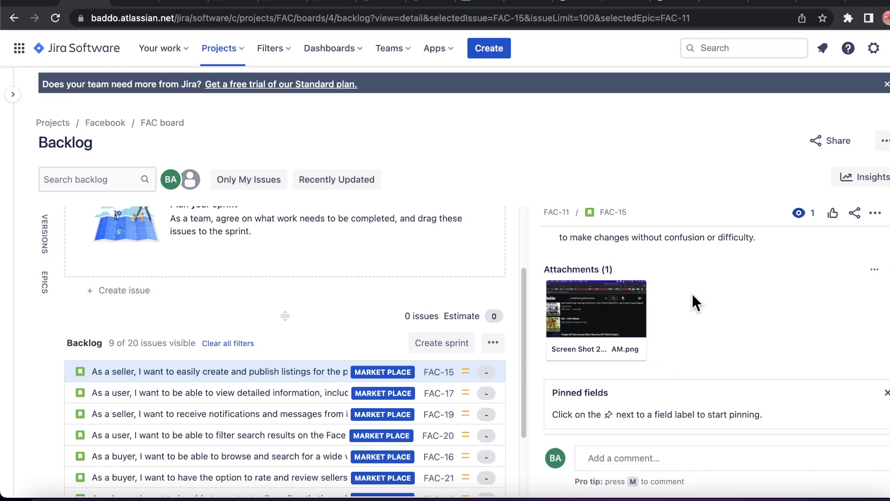
scroll(655, 320, down, 1)
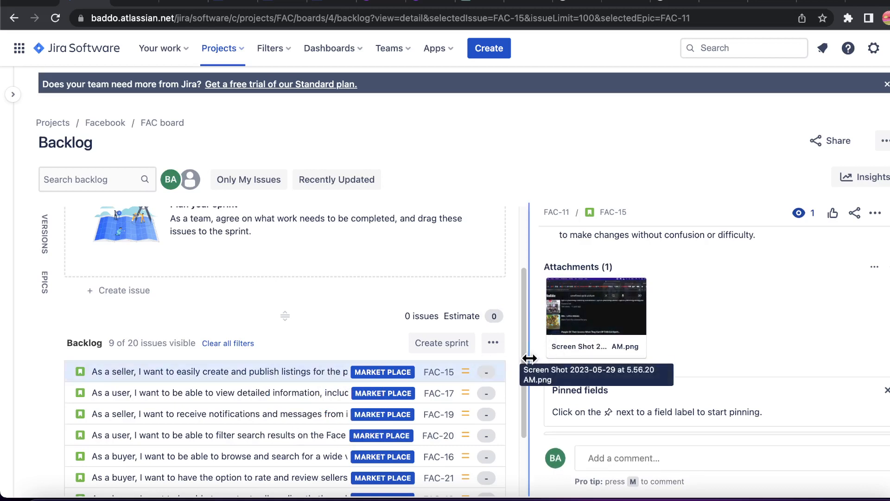
Examine the Details fields of story FAC-15, including assignee, reporter, development, releases and labels.
scroll(669, 345, down, 1)
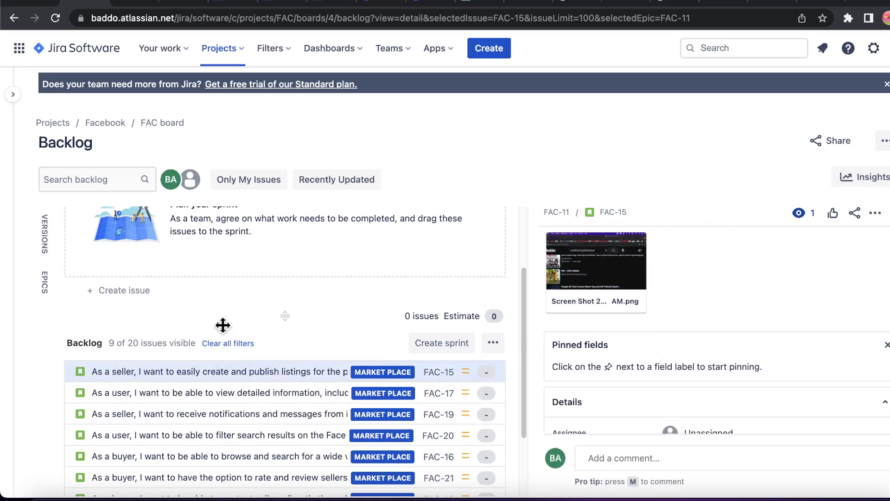
scroll(235, 276, up, 2)
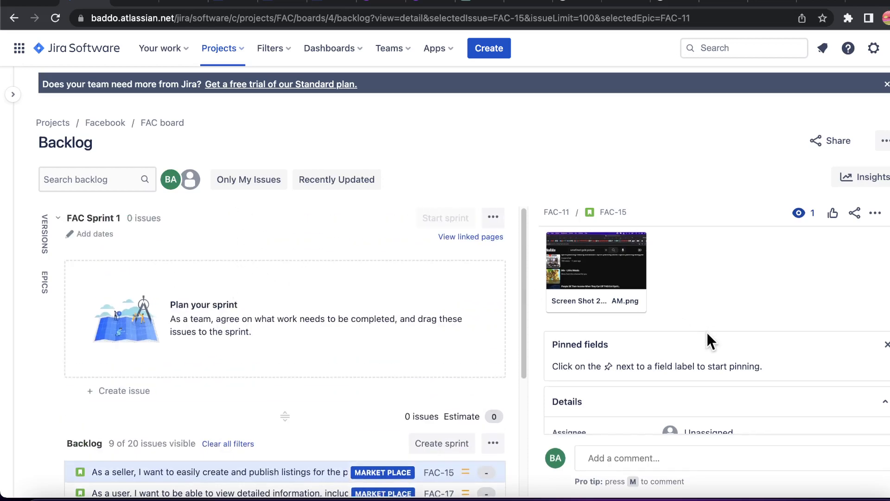
scroll(707, 332, down, 3)
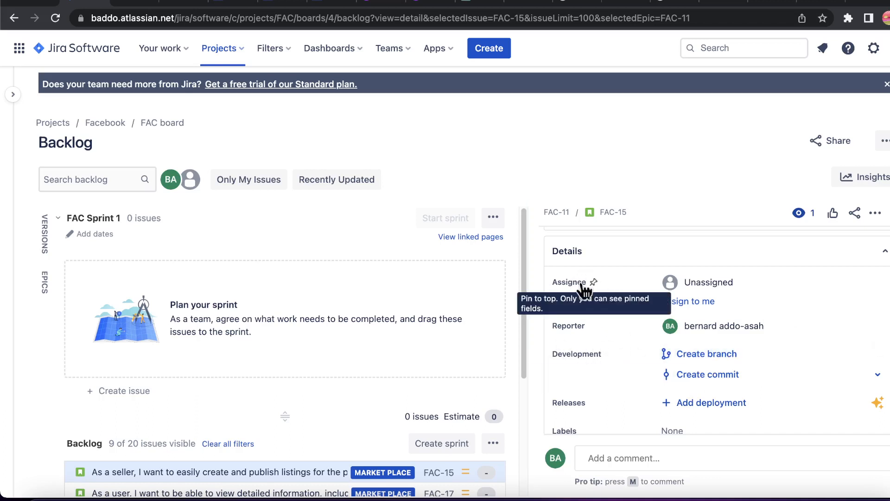
scroll(475, 357, down, 3)
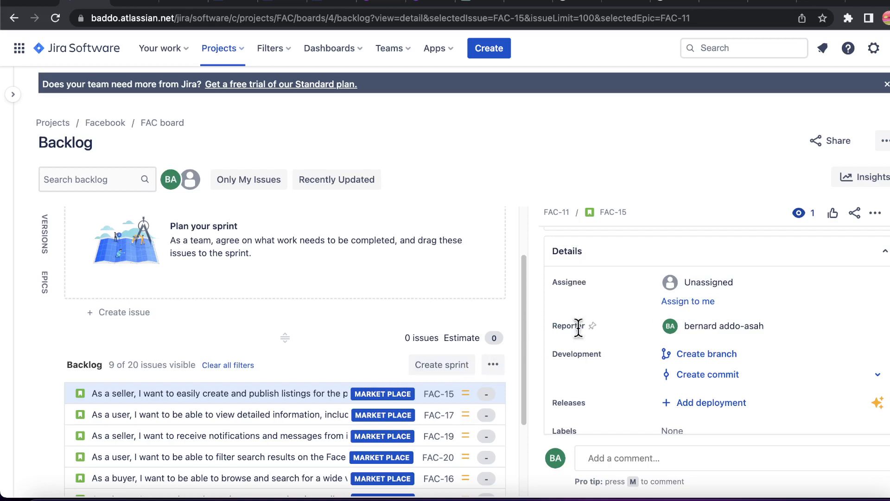
mouse_move(727, 325)
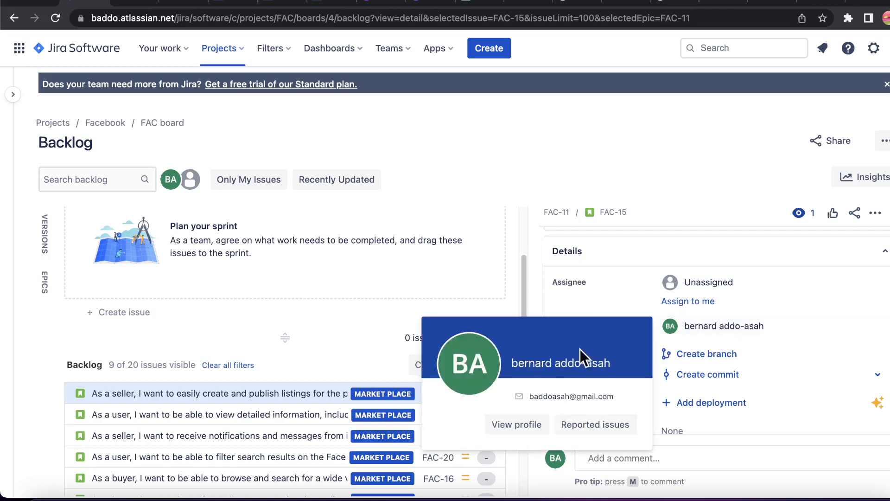
scroll(579, 371, down, 3)
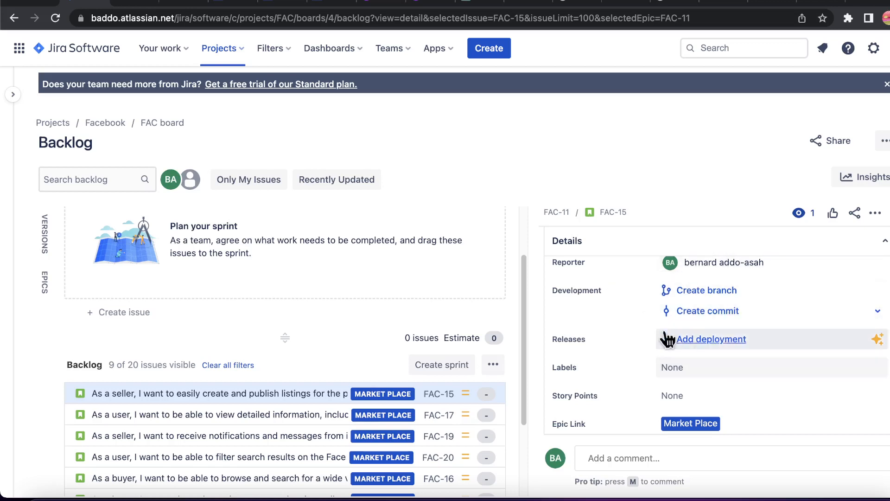
scroll(628, 320, down, 1)
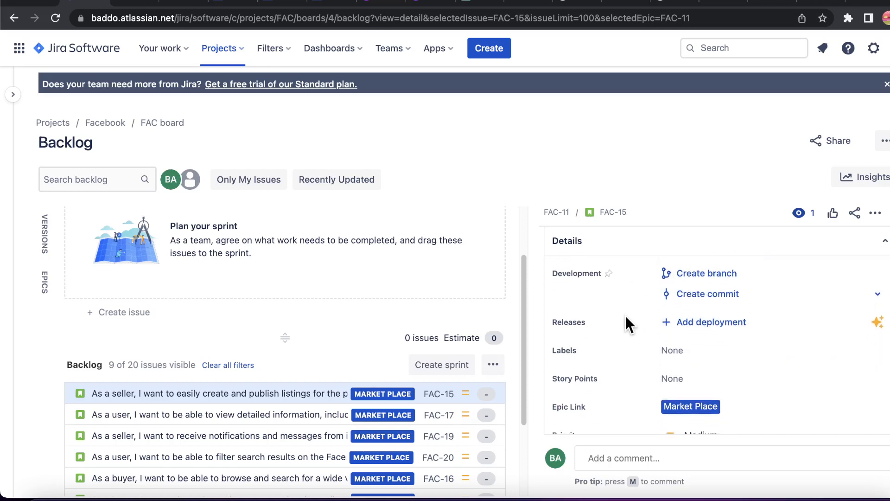
scroll(601, 319, down, 1)
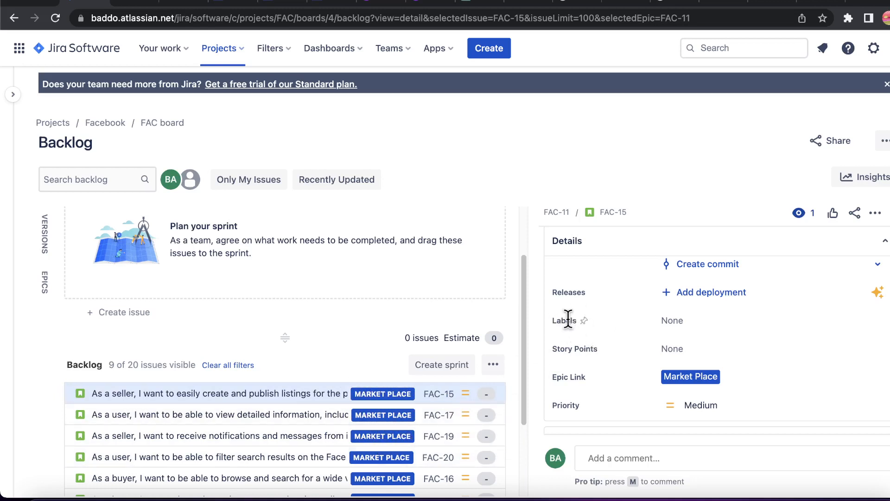
Set the story points of FAC-15 to 5.
scroll(580, 342, down, 1)
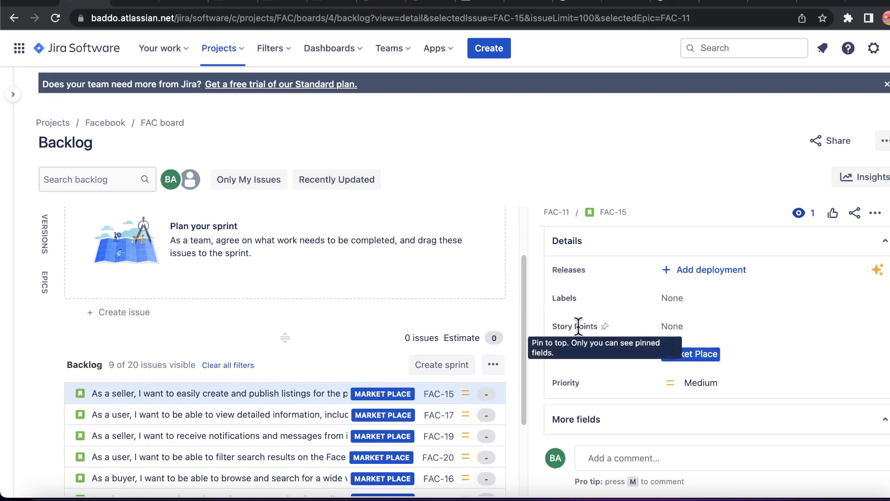
click(670, 324)
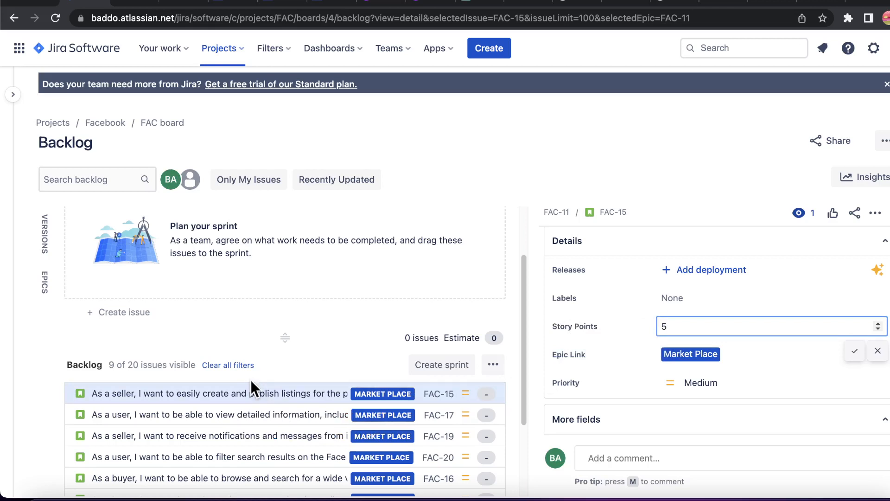
click(853, 352)
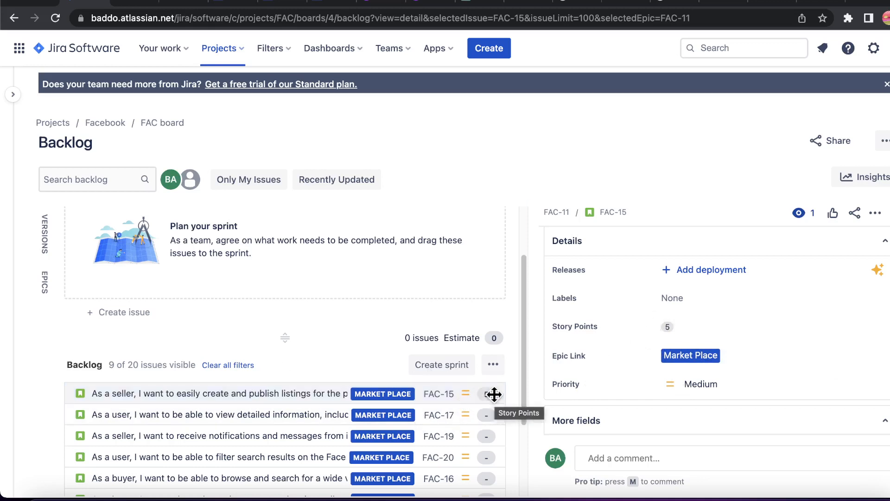
Set the priority of FAC-15 to High.
scroll(622, 323, down, 1)
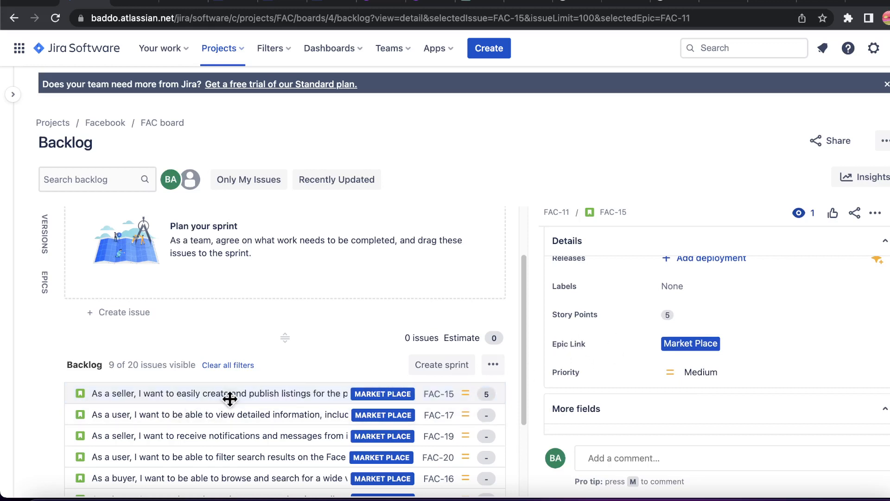
mouse_move(692, 350)
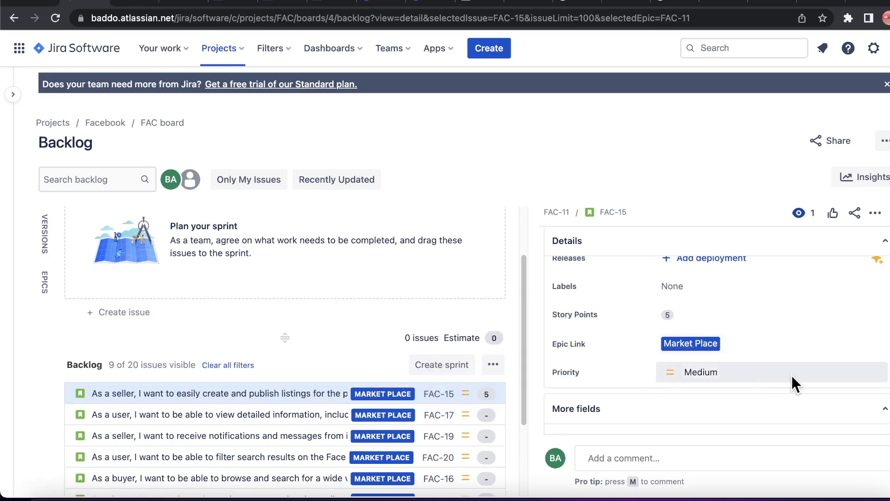
scroll(570, 371, down, 1)
scroll(580, 357, down, 2)
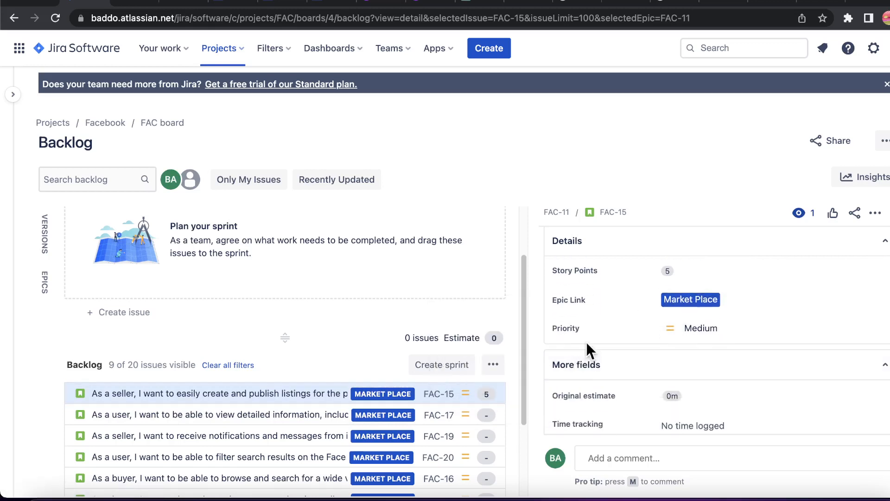
click(672, 329)
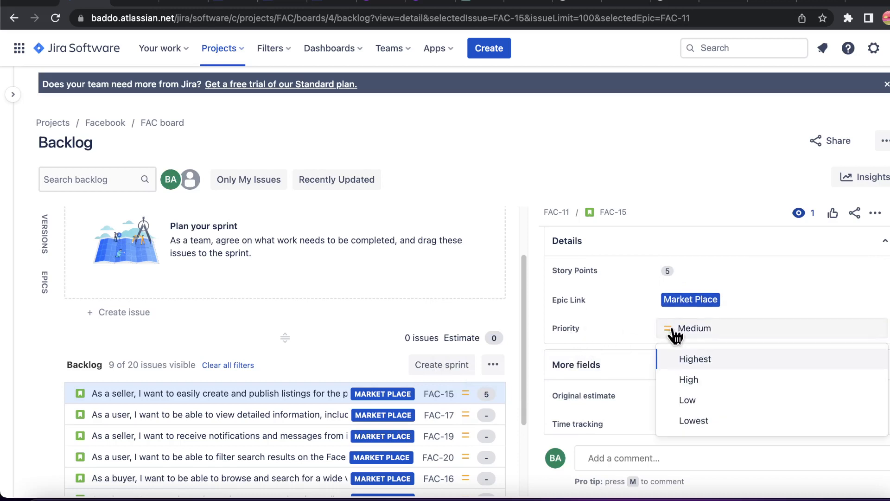
click(689, 381)
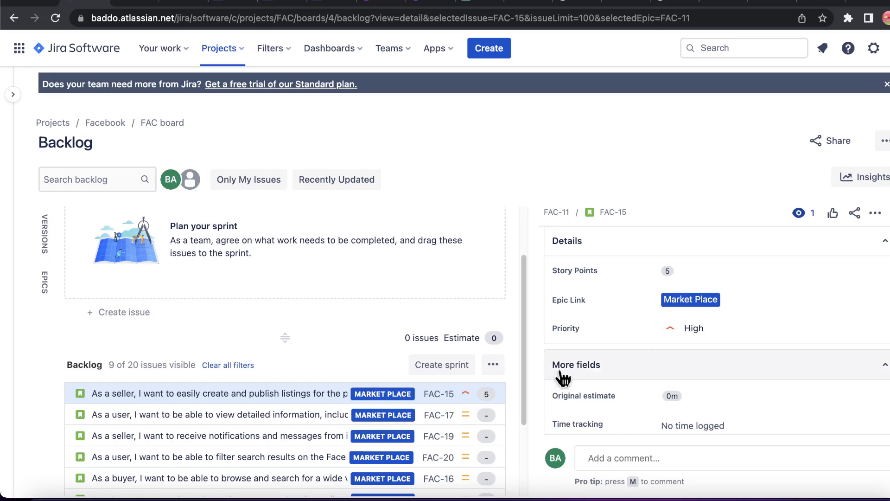
Review the additional fields of FAC-15: original estimate, time tracking, components, sprint and fix versions.
scroll(565, 375, down, 4)
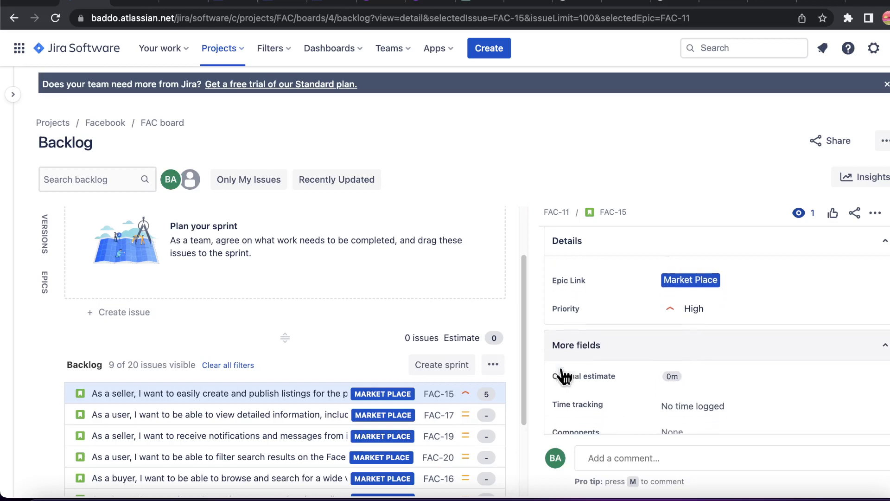
scroll(562, 369, up, 3)
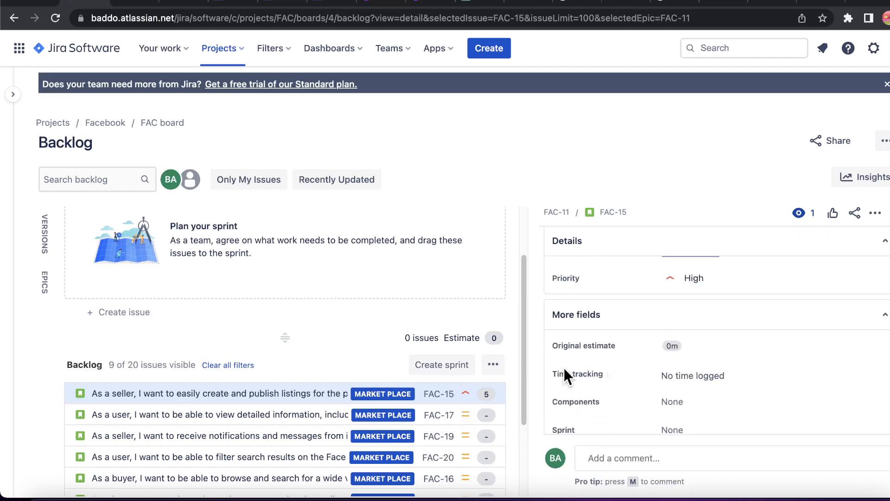
click(663, 314)
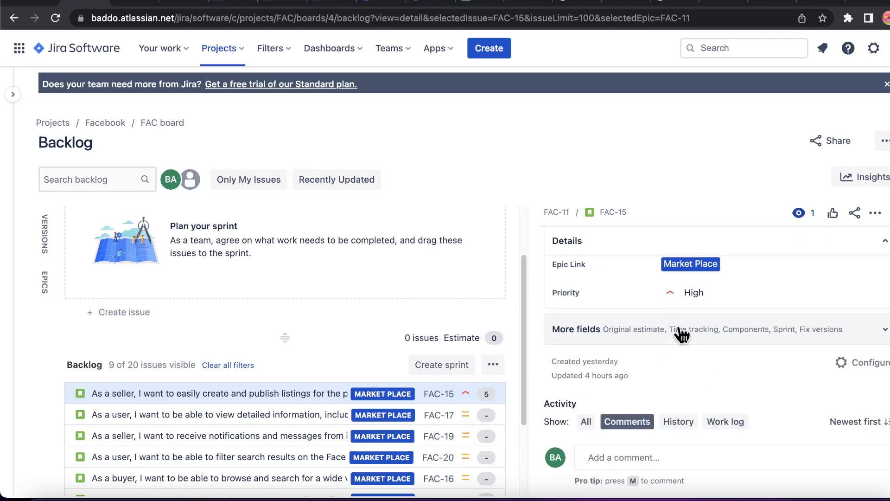
click(676, 332)
scroll(579, 345, down, 1)
scroll(574, 347, down, 1)
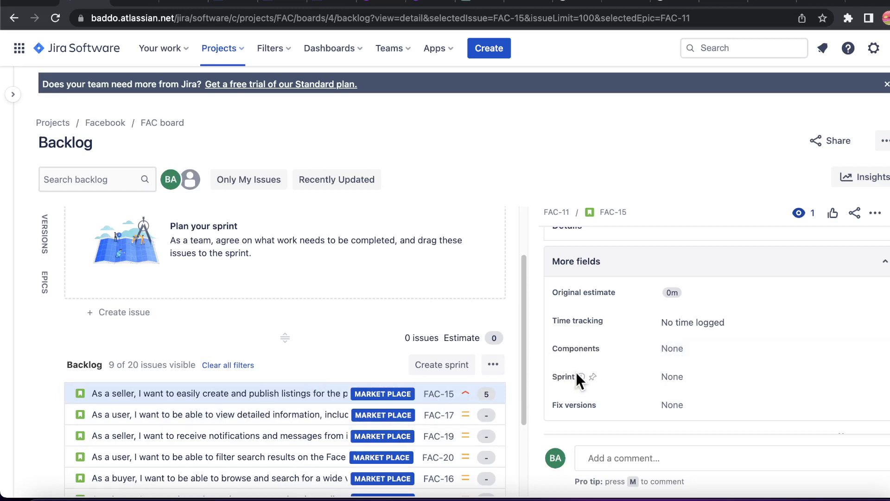
scroll(576, 372, down, 3)
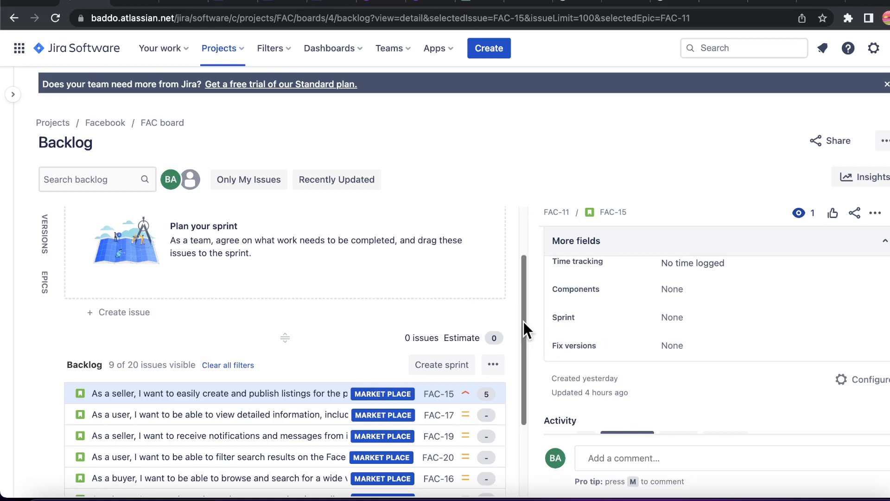
mouse_move(522, 323)
mouse_down()
mouse_move(526, 279)
mouse_move(509, 316)
mouse_up()
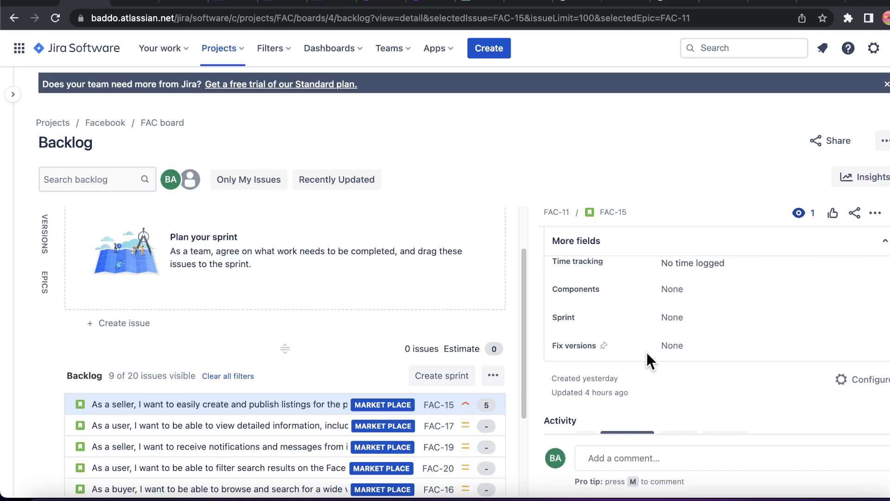
Check the fix version choices of FAC-15, then show the project's versions and filter the backlog by "dsjflff".
click(670, 346)
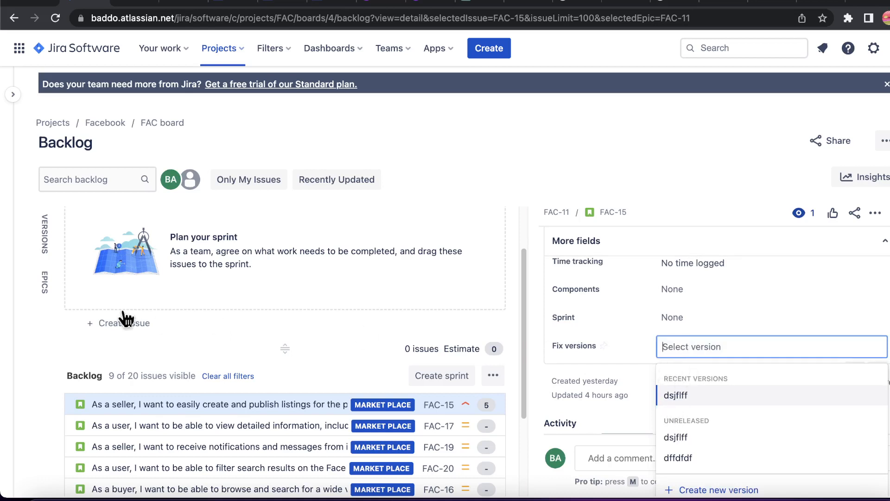
click(44, 229)
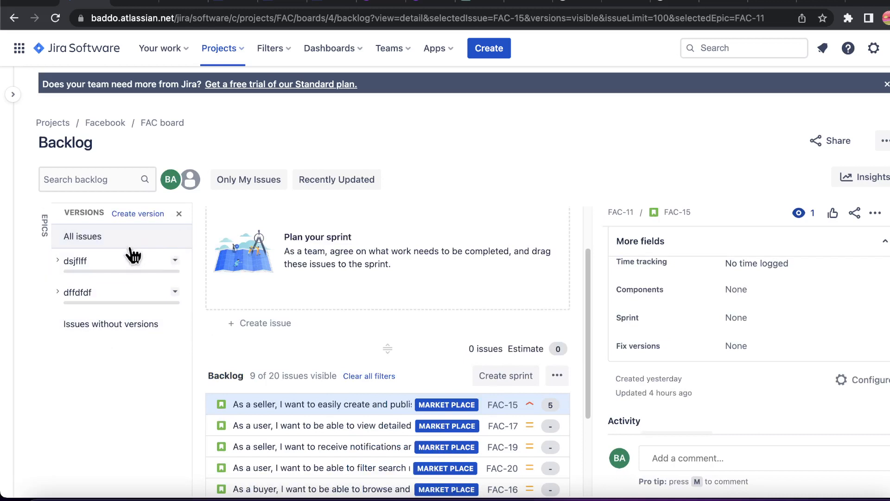
click(138, 262)
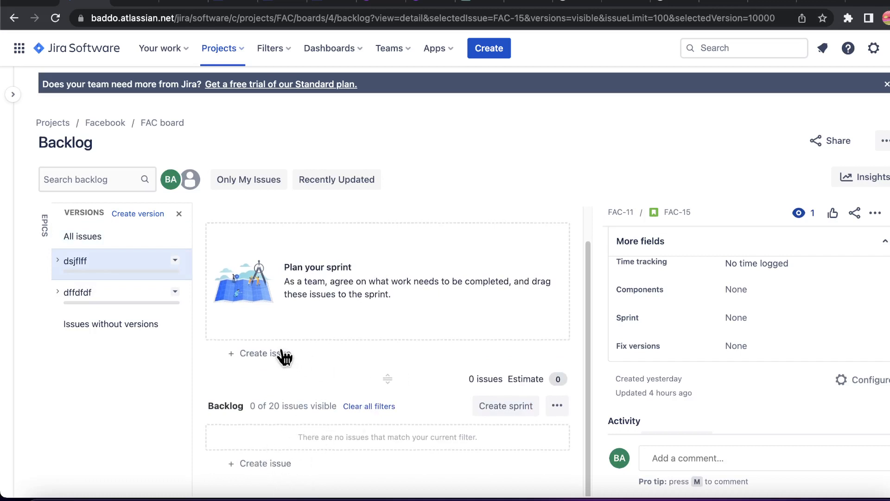
scroll(269, 371, up, 2)
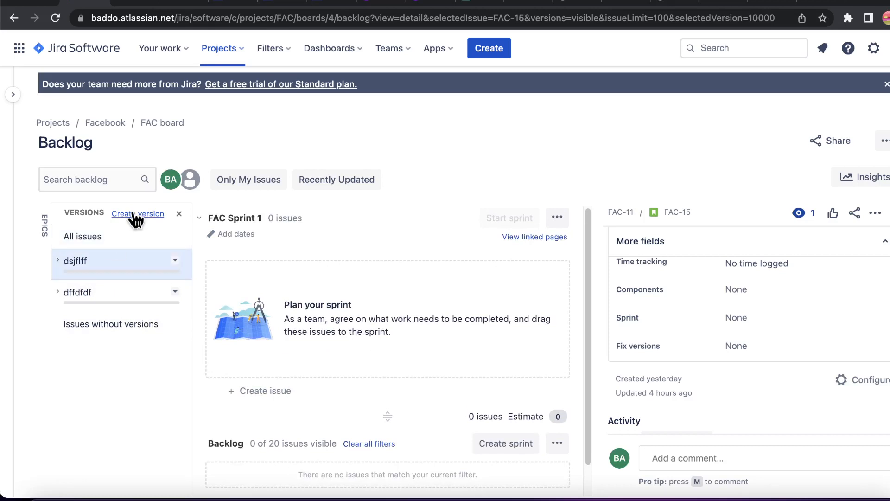
click(46, 226)
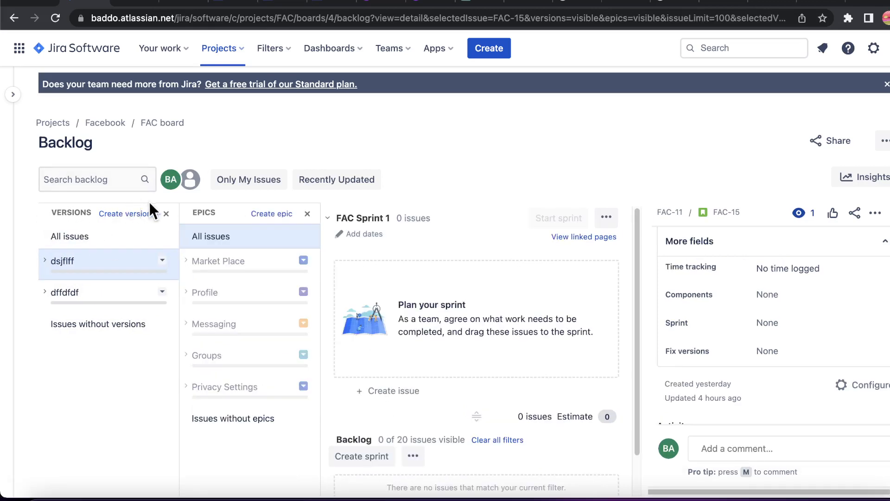
click(176, 215)
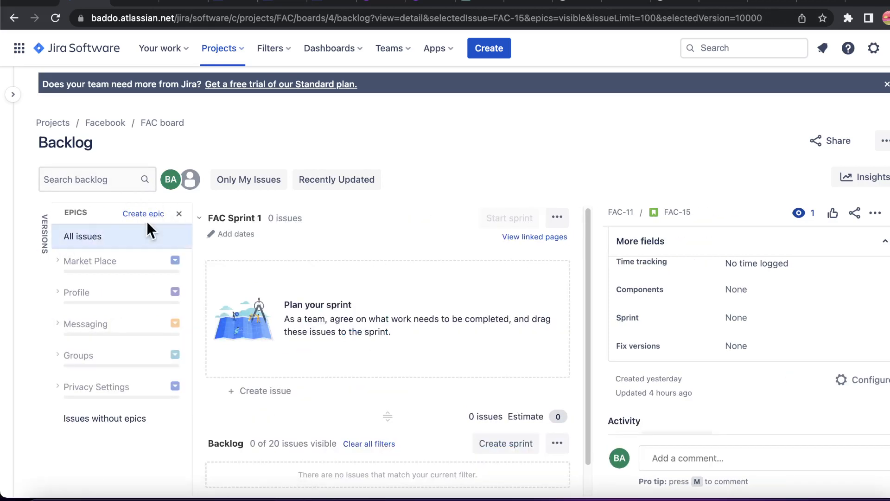
click(179, 216)
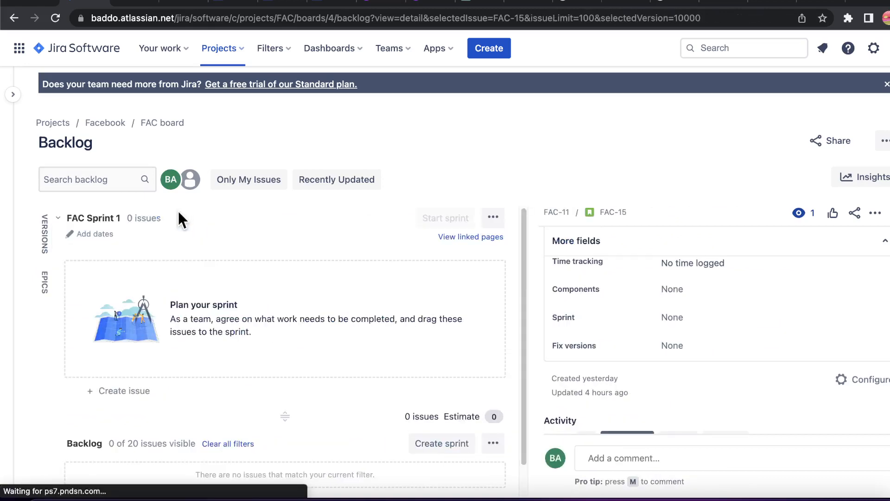
click(48, 234)
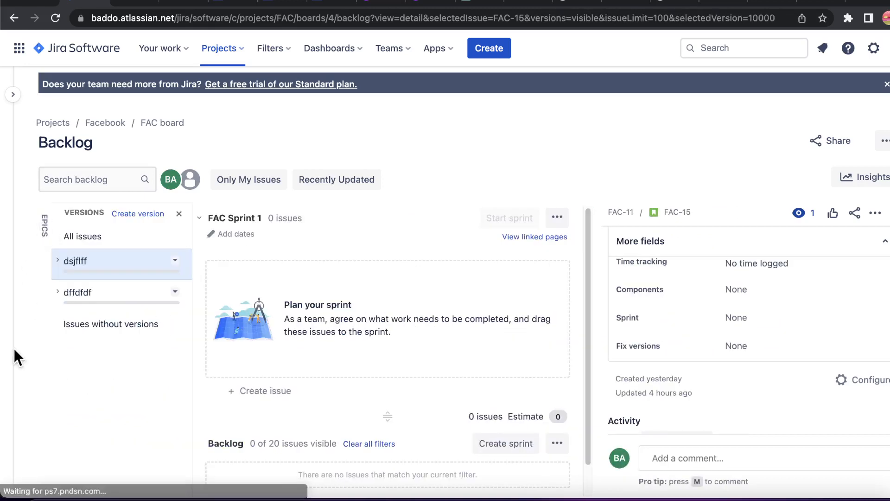
Create a version named "version 1" for the Facebook project and select it in the list of versions.
mouse_move(15, 366)
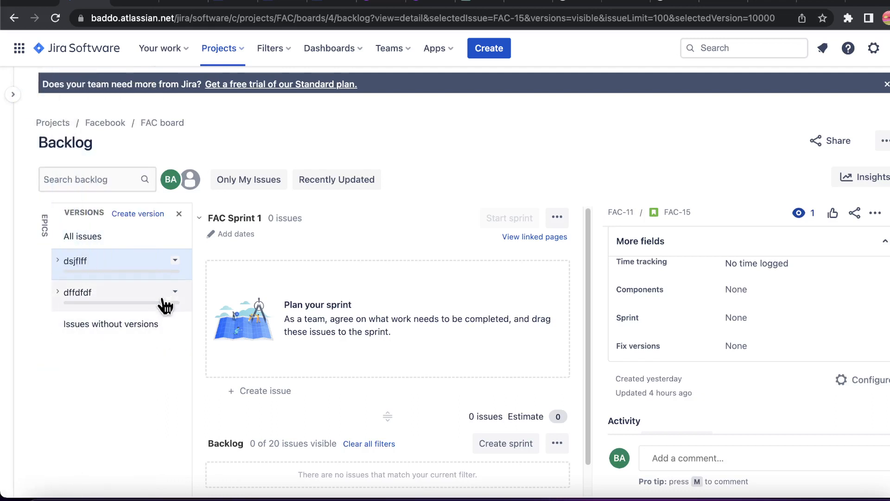
click(147, 215)
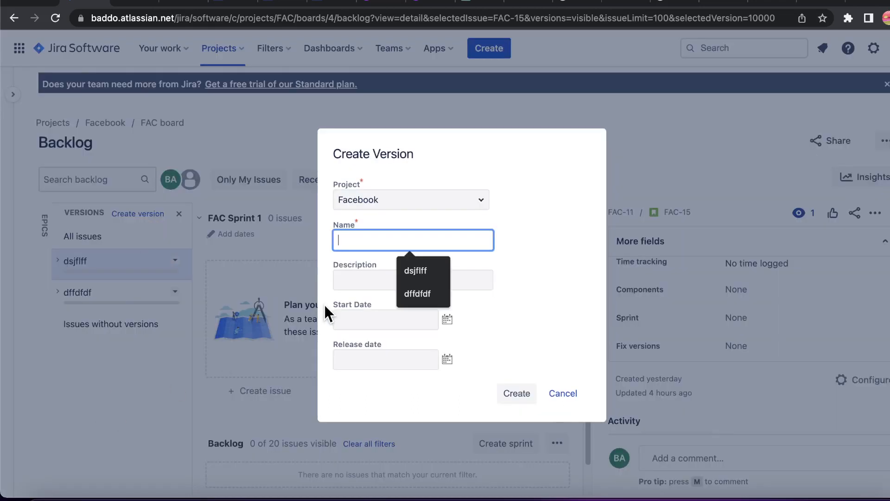
text(ve)
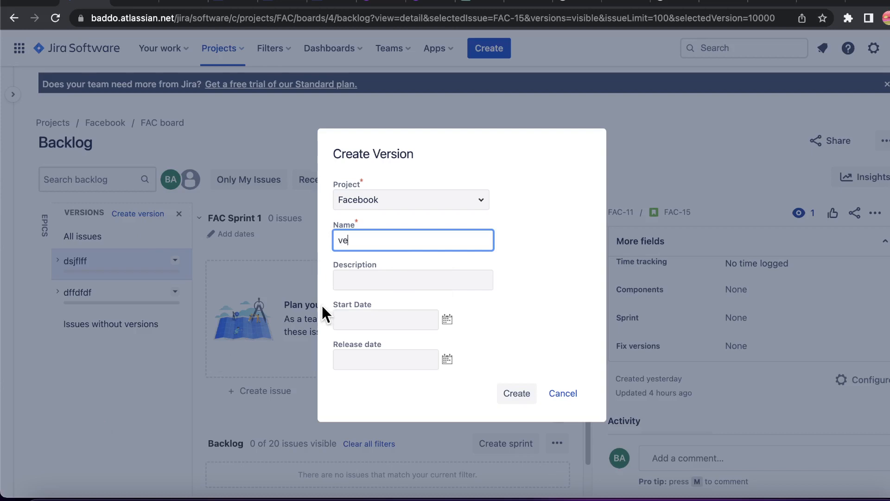
text(rsion 1)
click(534, 398)
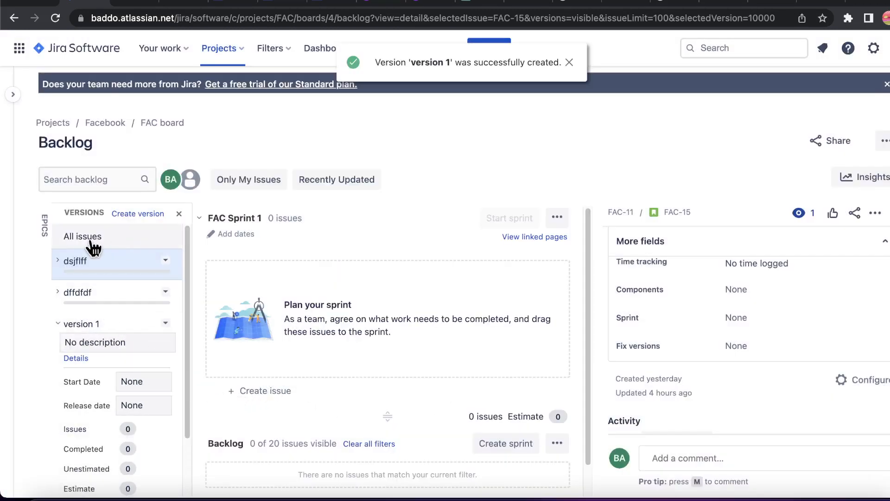
click(77, 323)
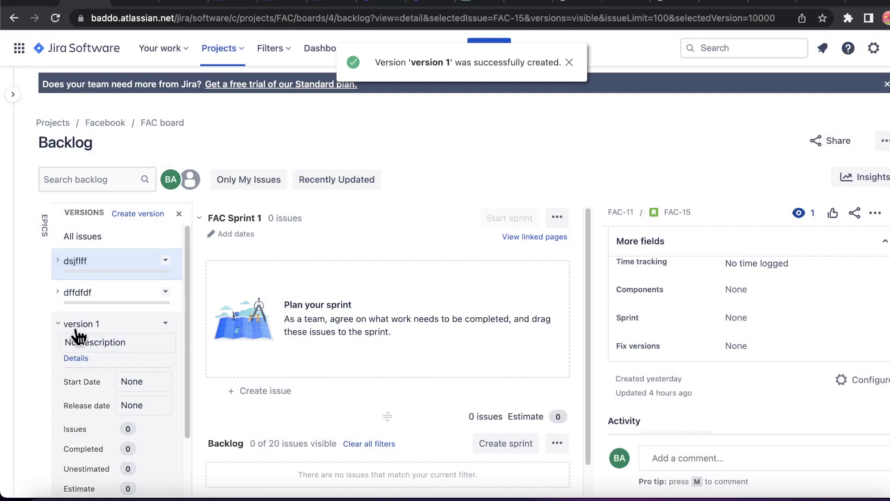
Show all issues in the backlog again and open the details of "version 1".
click(144, 330)
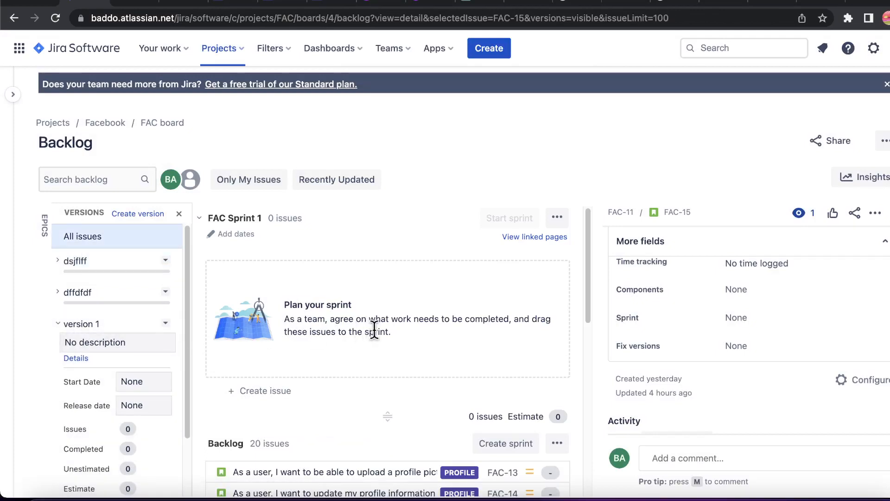
scroll(371, 331, down, 5)
scroll(372, 334, up, 5)
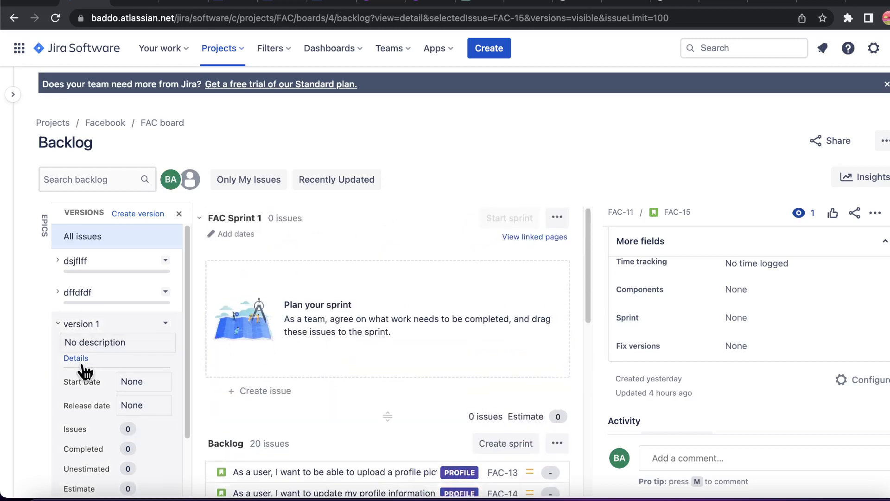
click(77, 359)
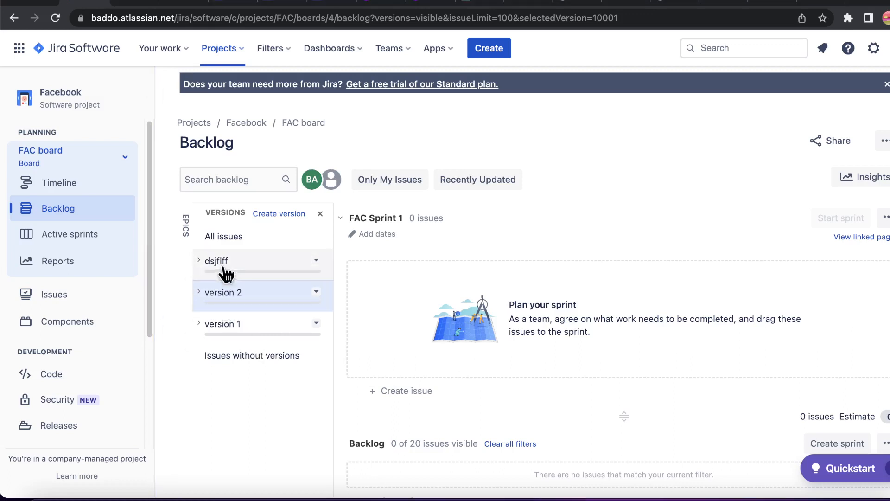
Rename the version "dsjflff" as "version 3".
click(317, 262)
click(334, 284)
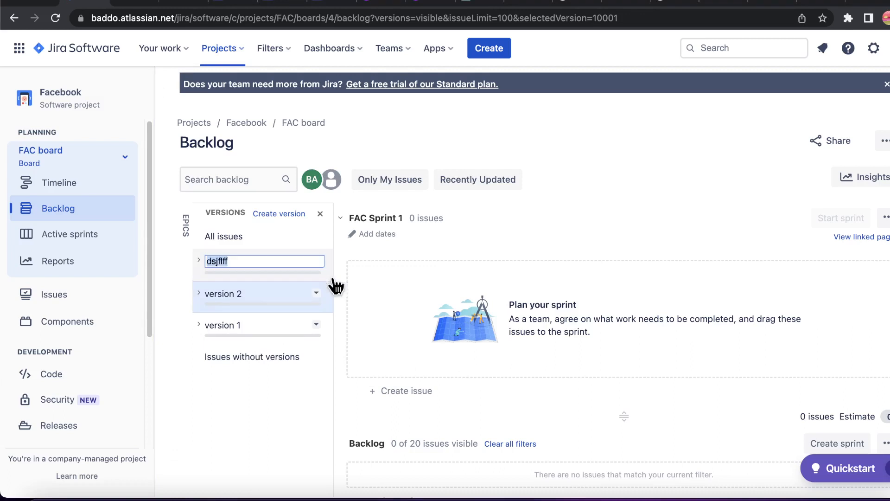
text(v)
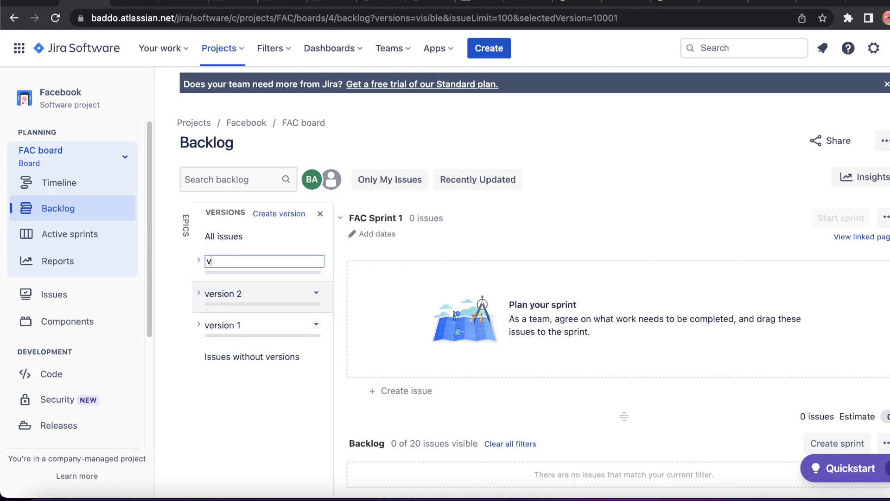
text(ersion 3)
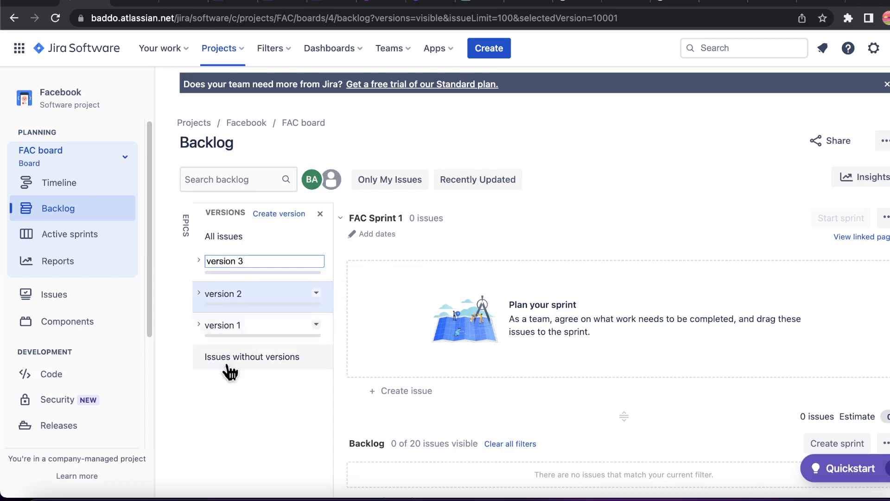
click(233, 407)
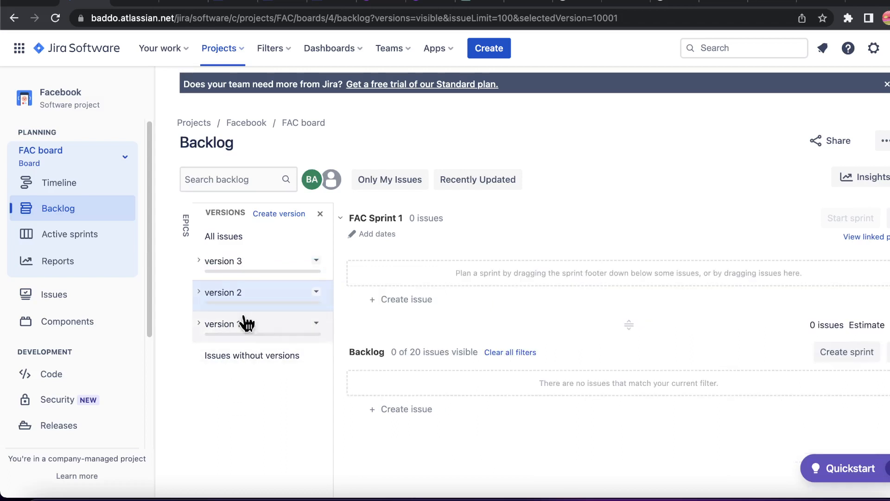
Create "version 4" for the Facebook project with start date 27/Jul/23 and release date 31/Jul/23, and collapse its entry.
click(282, 214)
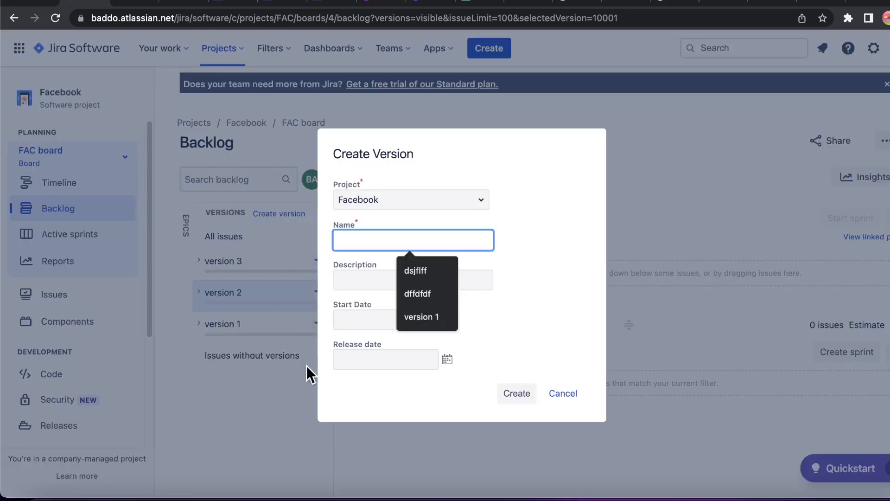
text(vers)
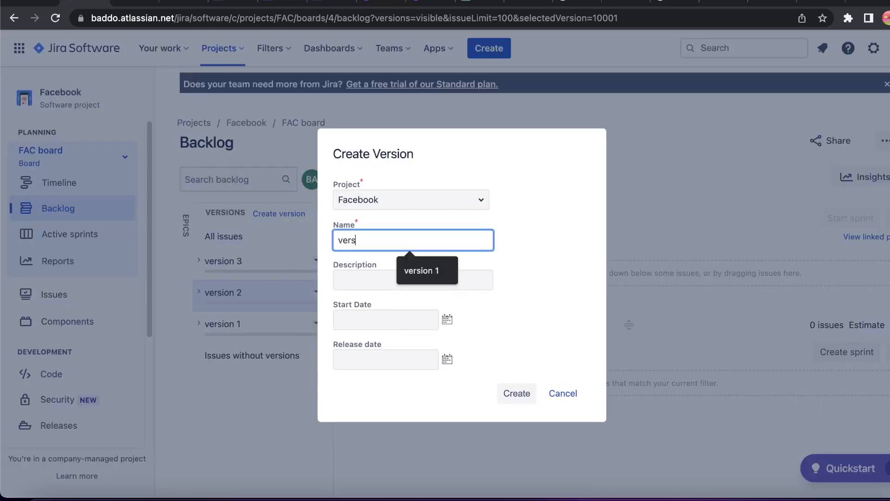
text(ion 4)
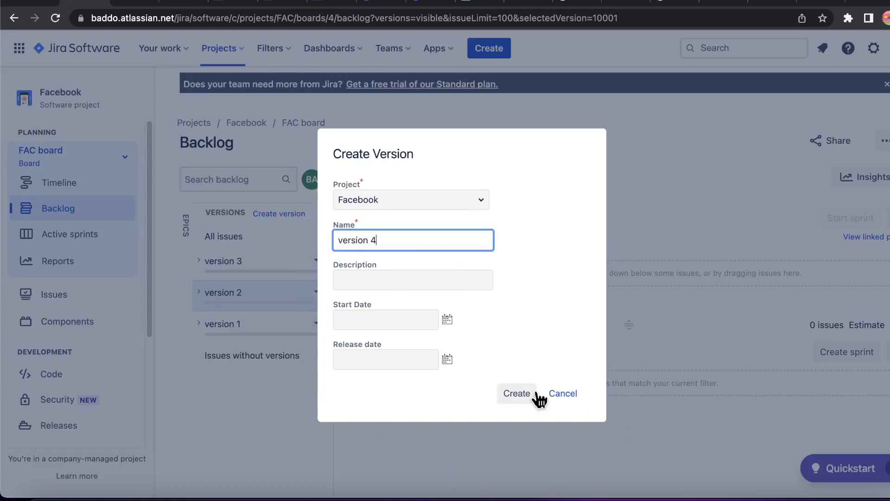
click(447, 320)
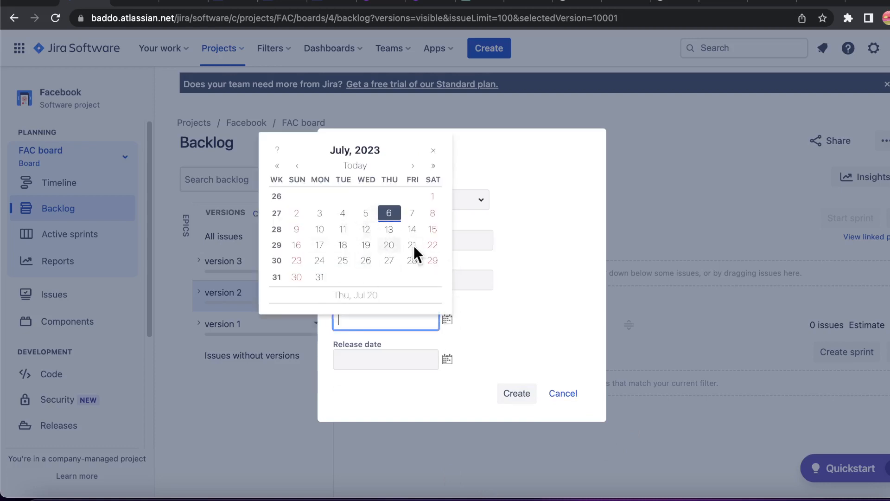
click(388, 262)
click(447, 359)
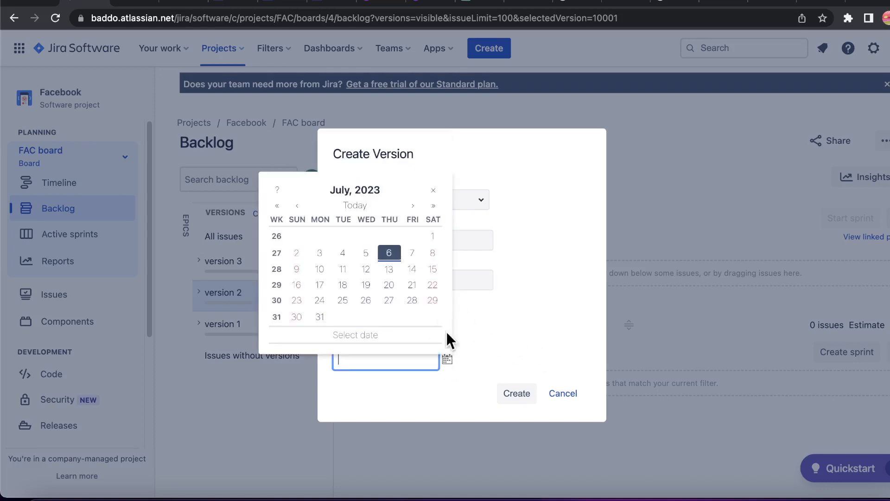
click(324, 313)
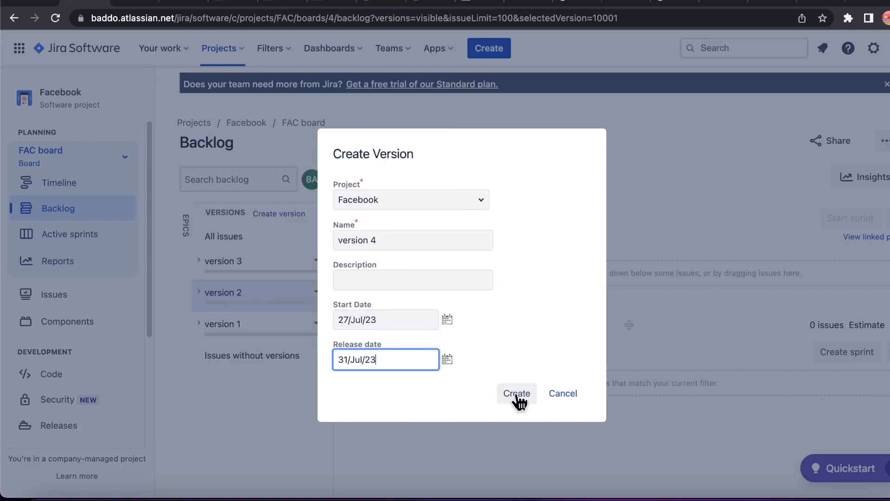
click(529, 394)
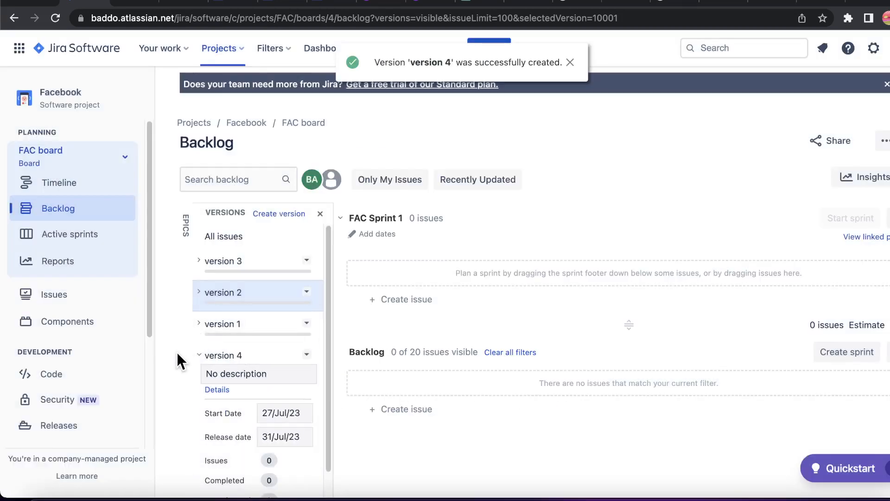
click(199, 355)
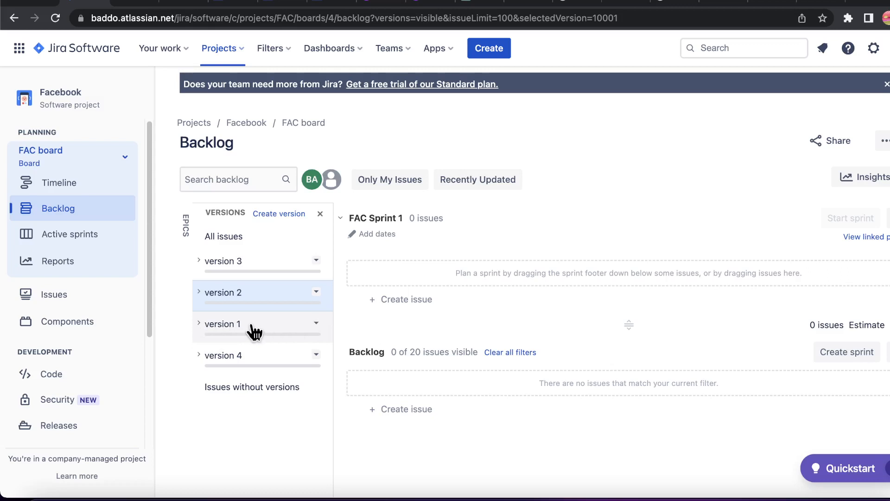
Filter the backlog by "version 1", expand that version and set its start date to 6/Jul/23.
click(317, 325)
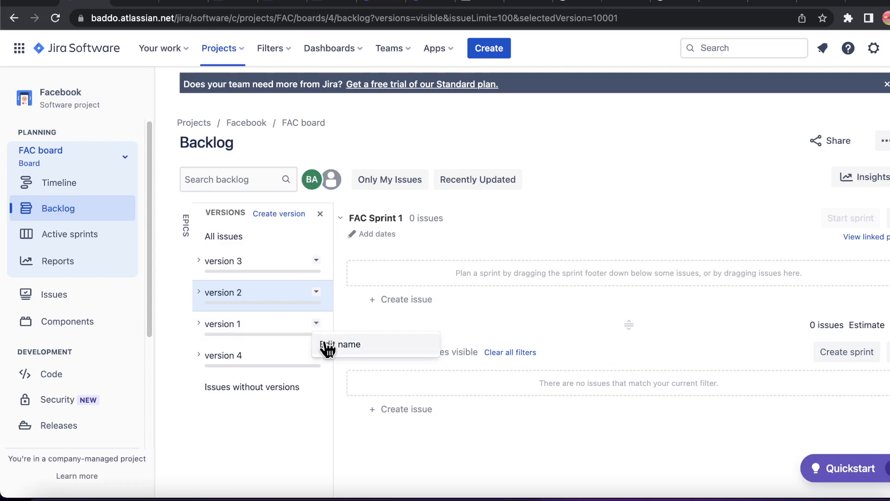
click(237, 328)
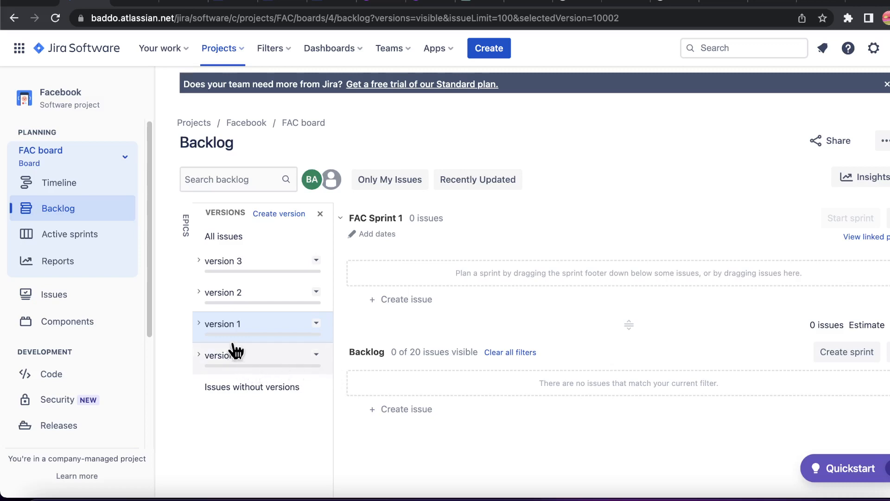
click(199, 324)
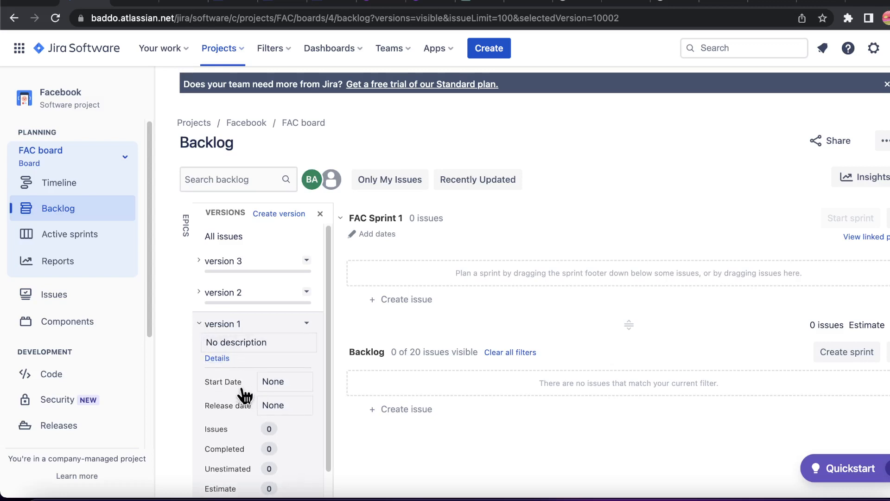
click(285, 387)
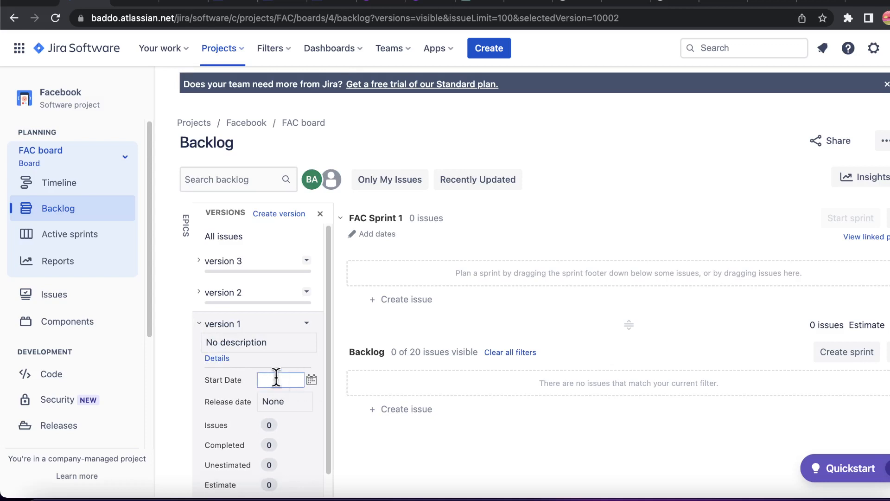
click(311, 381)
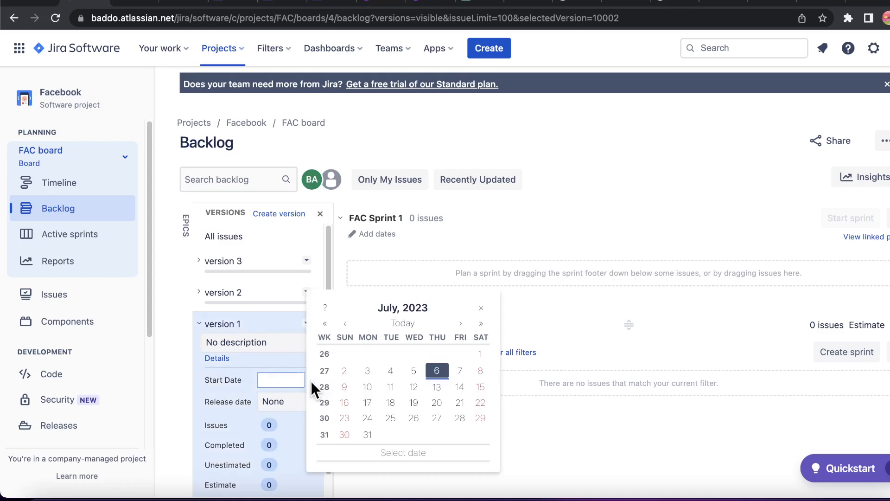
click(437, 370)
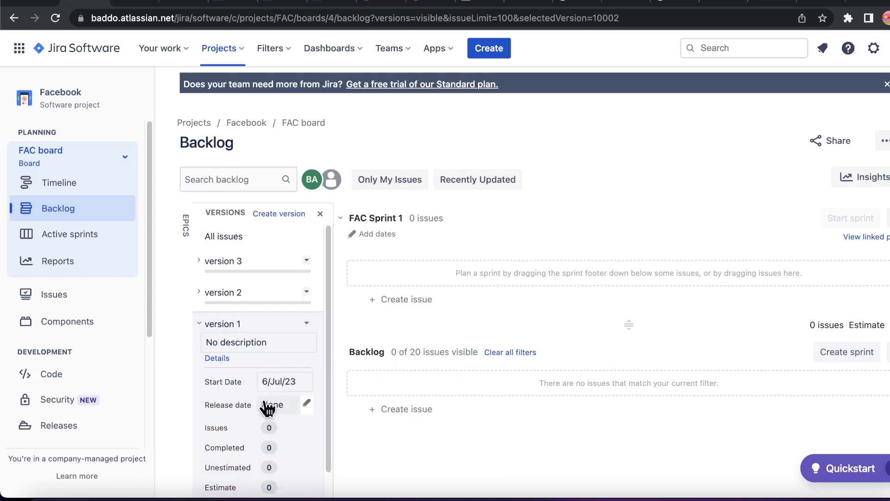
Set the release date of "version 1" to 17/Jul/23 and collapse the version's entry.
click(307, 407)
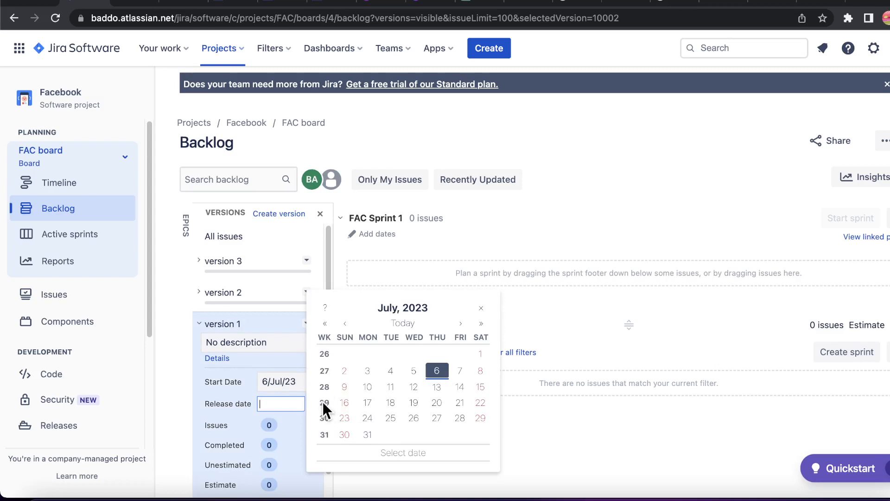
click(371, 402)
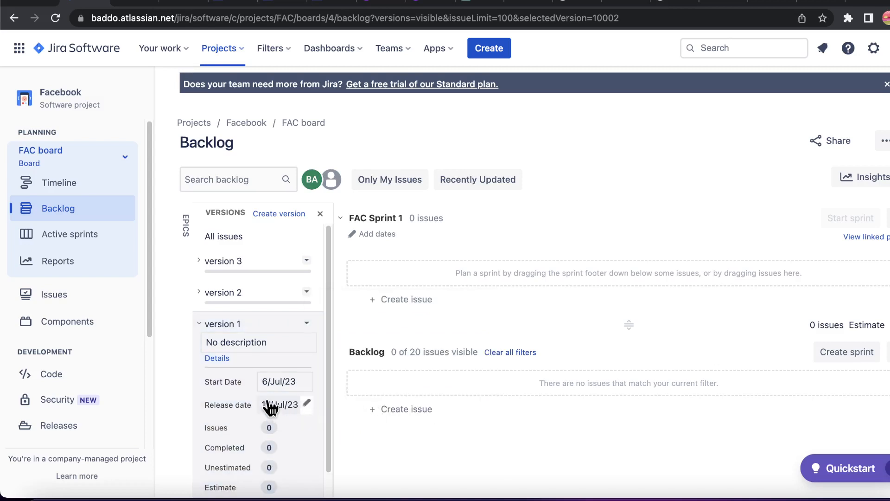
scroll(234, 408, down, 3)
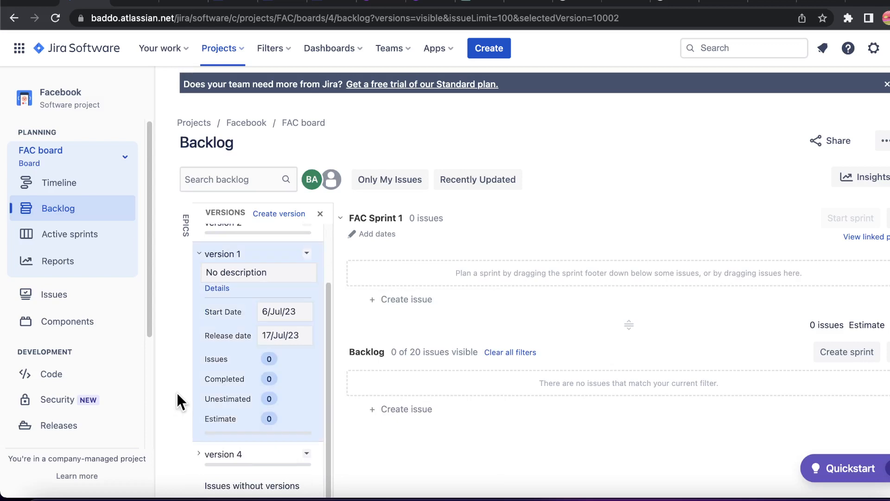
click(198, 254)
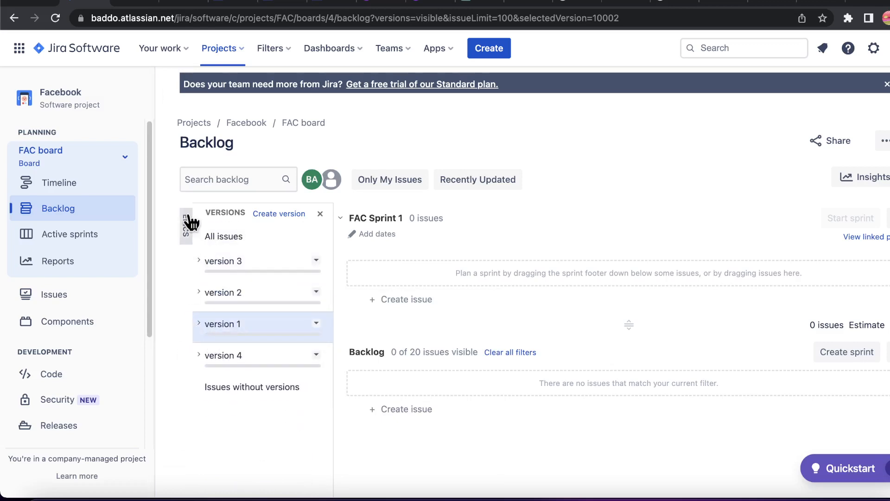
Check the active sprints board, then return to the backlog and show all its issues with the versions list closed.
click(90, 217)
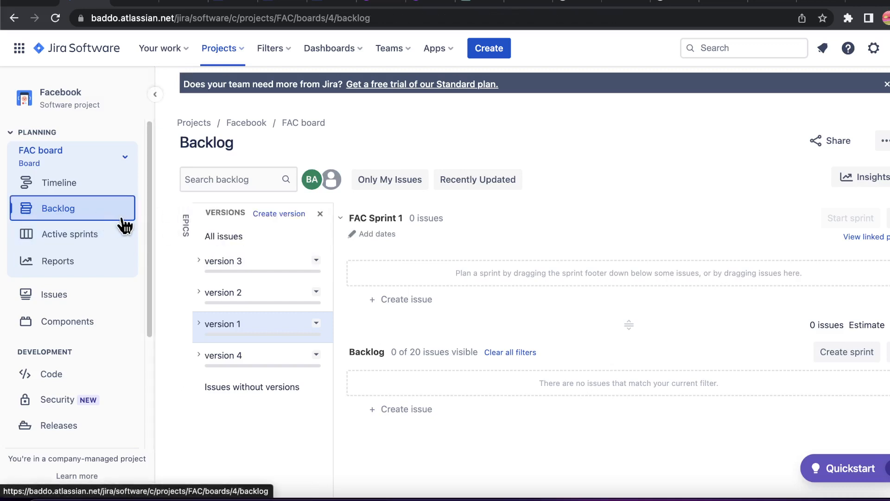
click(92, 238)
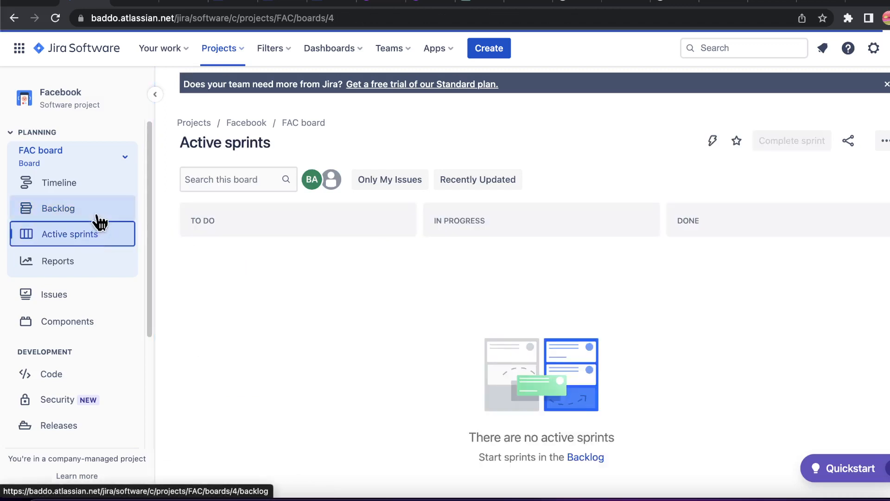
click(98, 218)
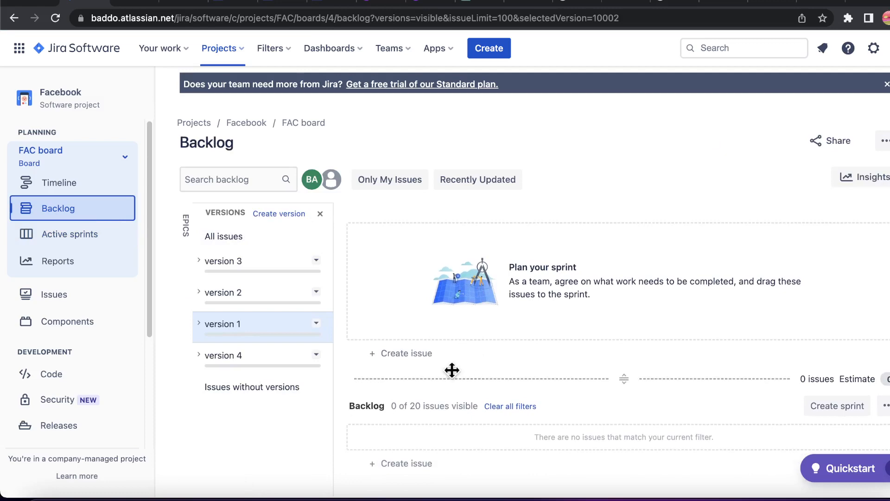
scroll(417, 343, down, 1)
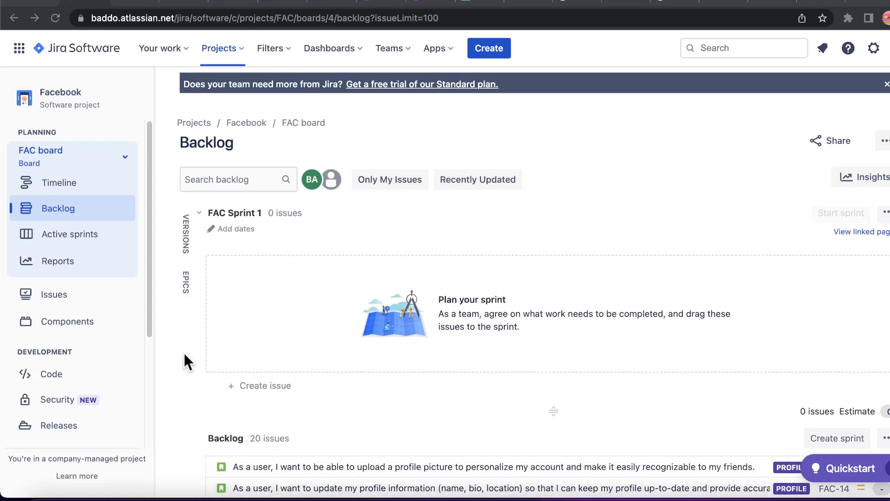
scroll(377, 333, down, 4)
scroll(430, 324, up, 2)
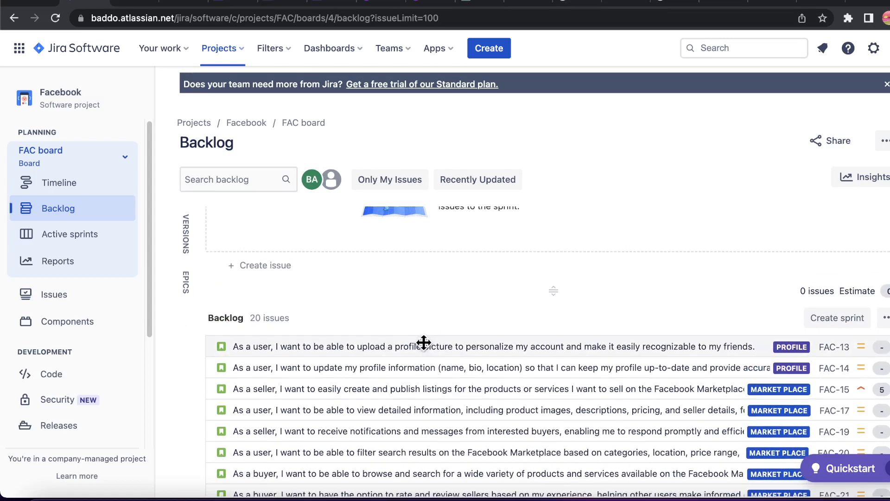
Open the profile picture story FAC-13 and review its details and additional fields.
click(423, 344)
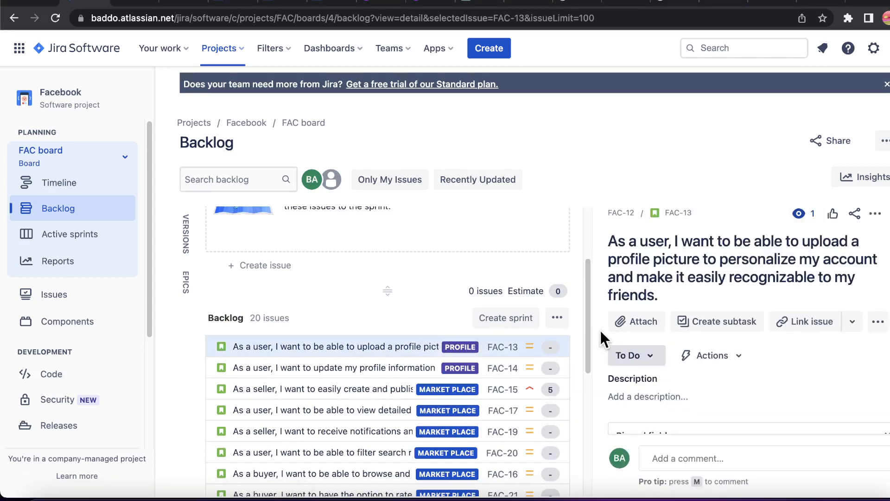
scroll(663, 307, down, 2)
scroll(663, 305, down, 8)
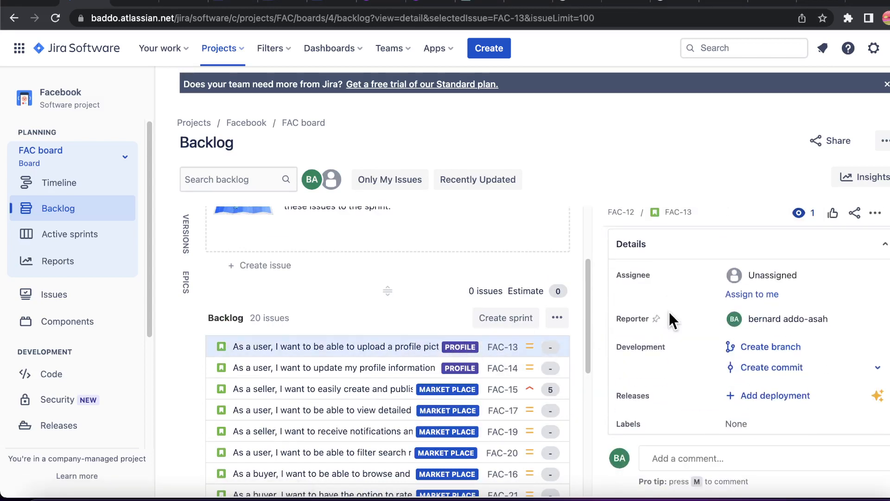
scroll(670, 319, down, 5)
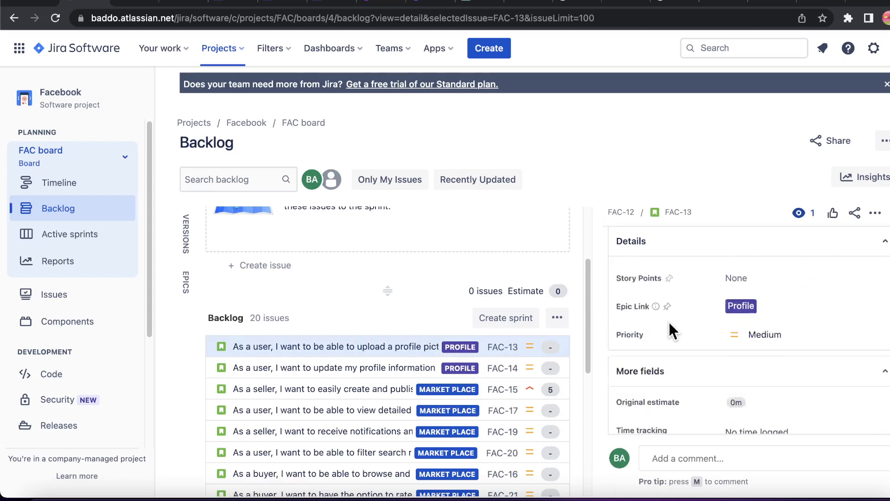
scroll(669, 322, up, 4)
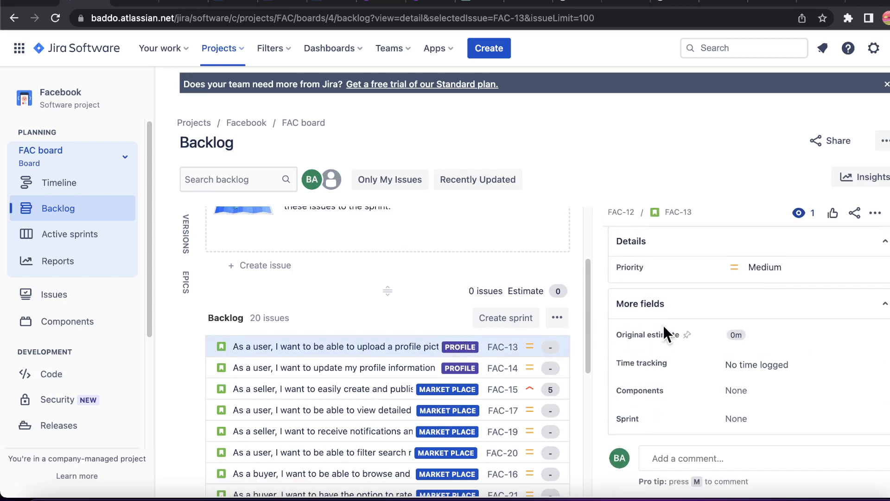
scroll(657, 319, down, 2)
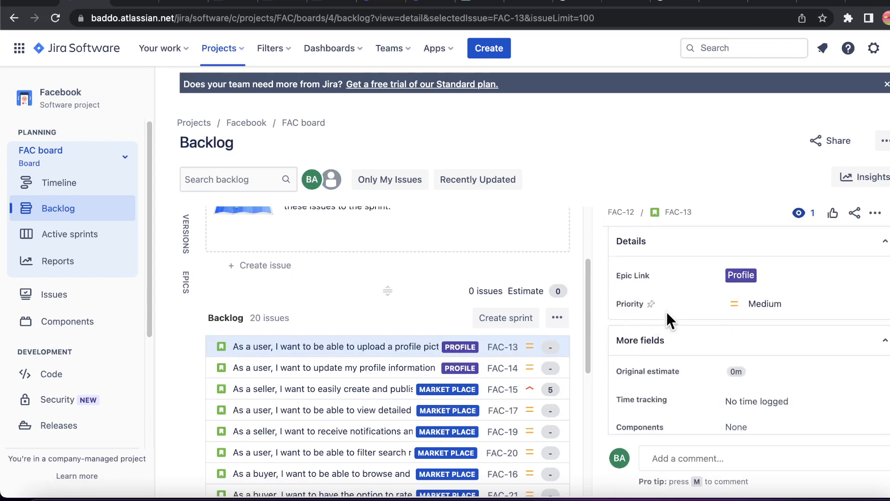
Set the fix version of the profile picture story FAC-13 to "version 1".
scroll(667, 314, down, 1)
scroll(680, 338, down, 3)
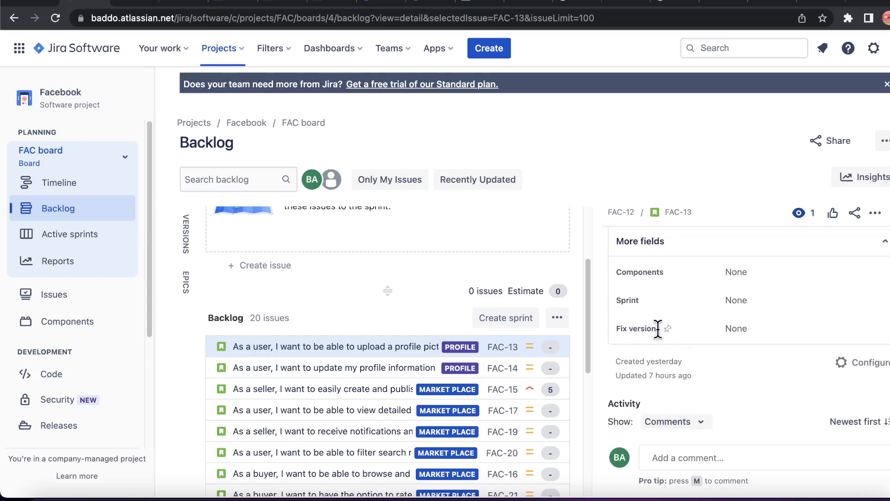
click(732, 322)
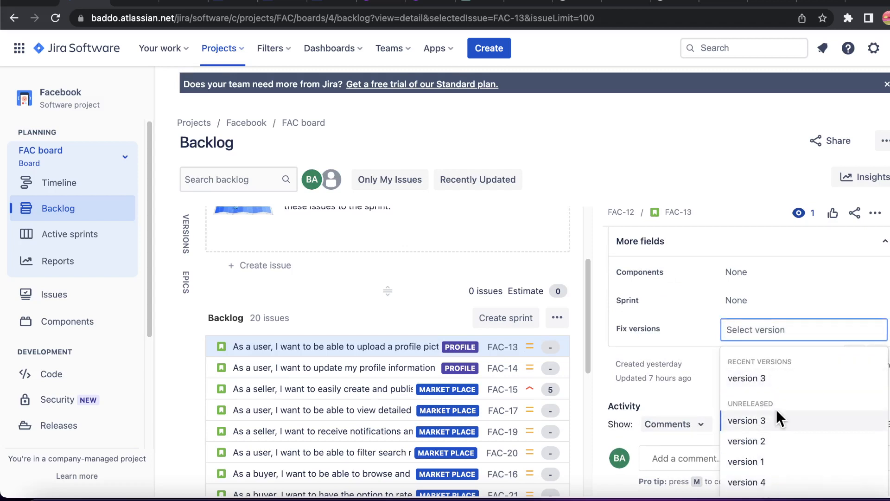
click(761, 462)
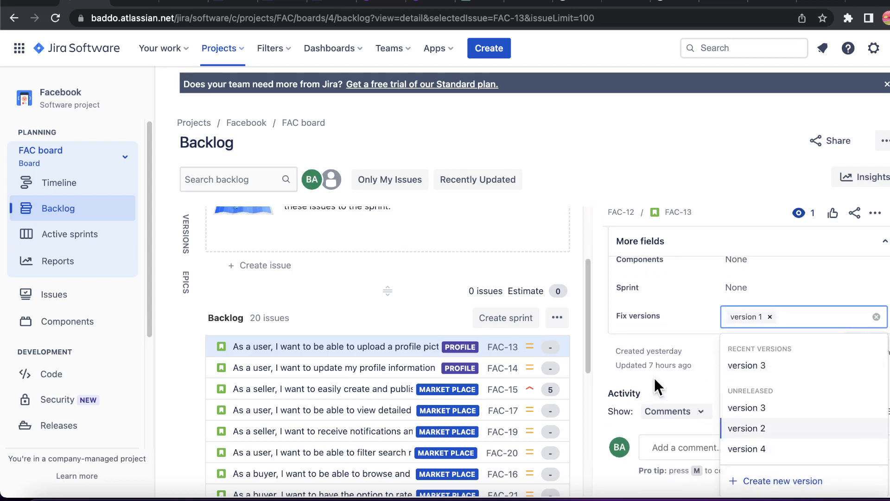
click(572, 263)
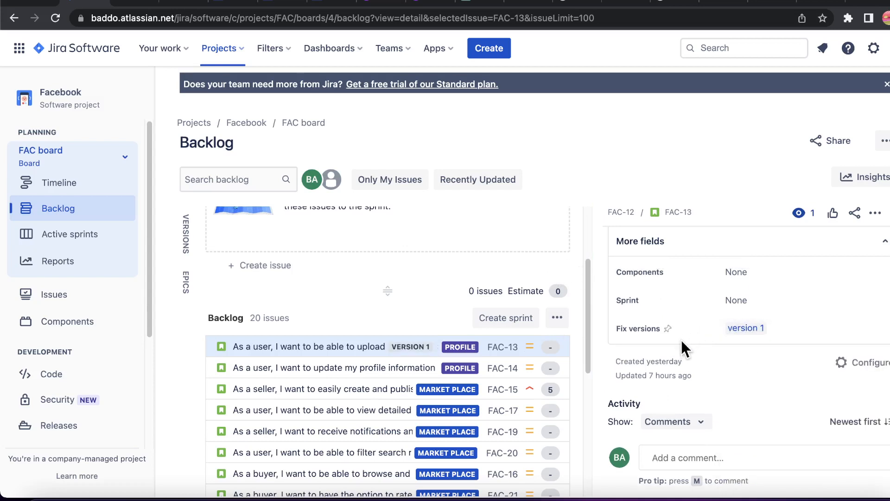
Add and save a comment on FAC-13 that mentions the story's reporter.
click(683, 458)
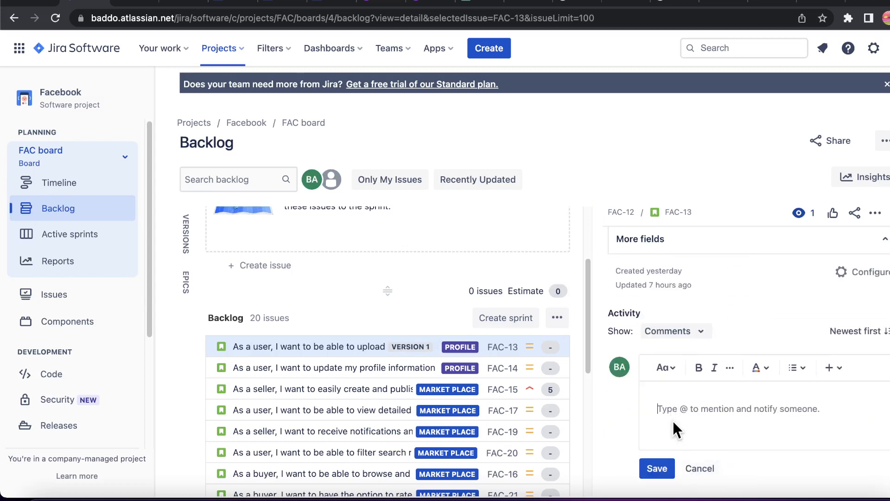
text(d)
key(BackSpace)
key(BackSpace)
key(BackSpace)
key(BackSpace)
text(@aa)
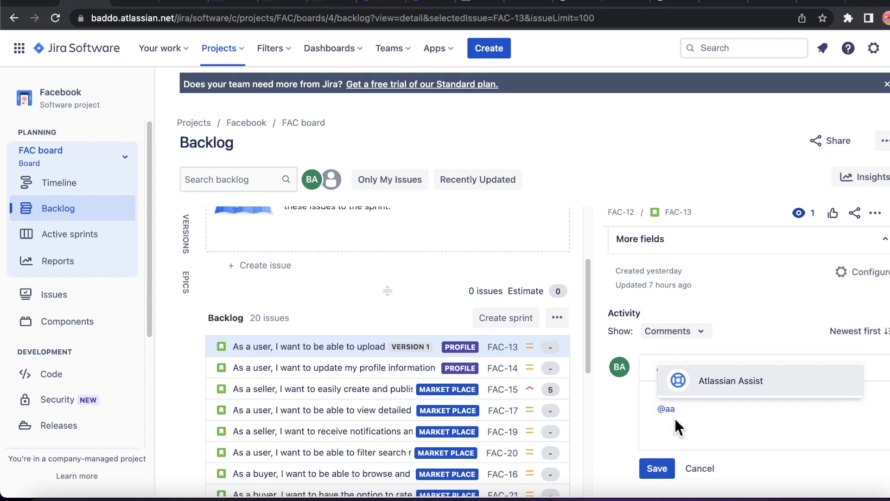
key(BackSpace)
key(BackSpace)
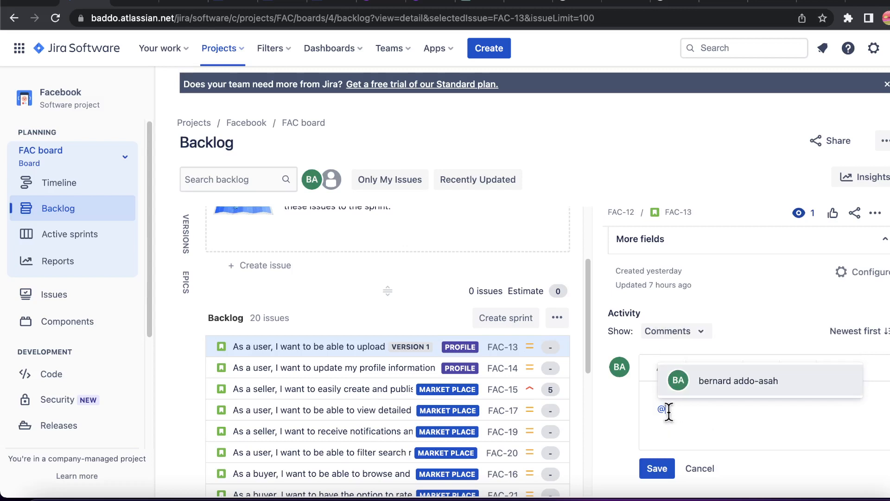
text(a)
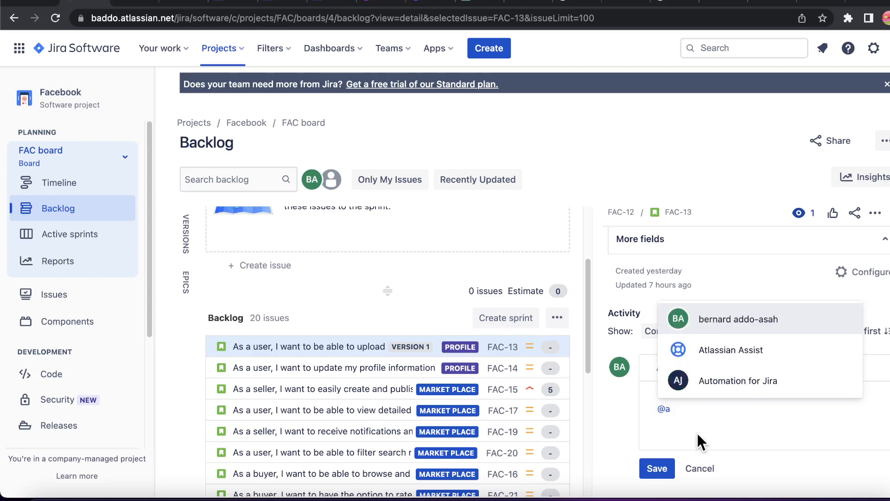
key(BackSpace)
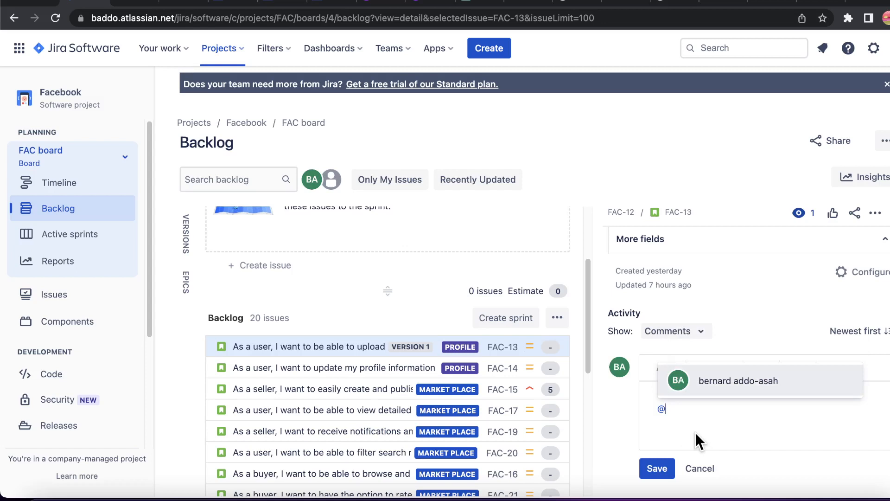
text(baddo)
click(721, 391)
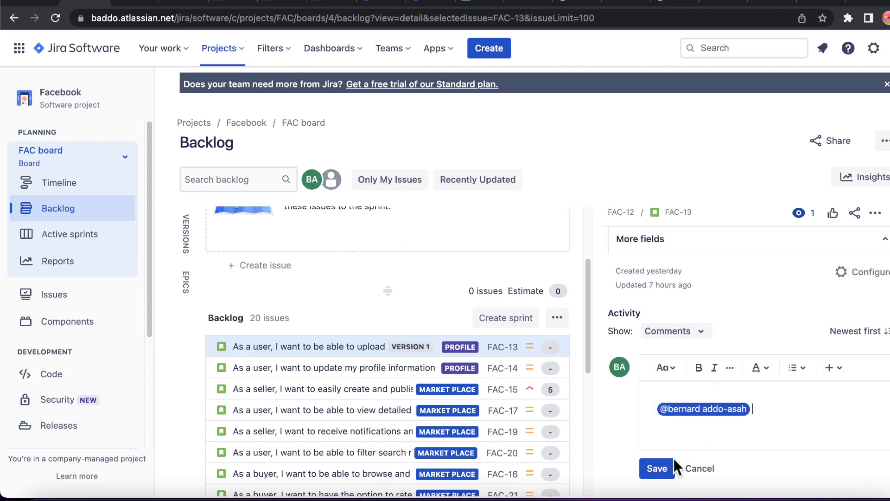
click(657, 470)
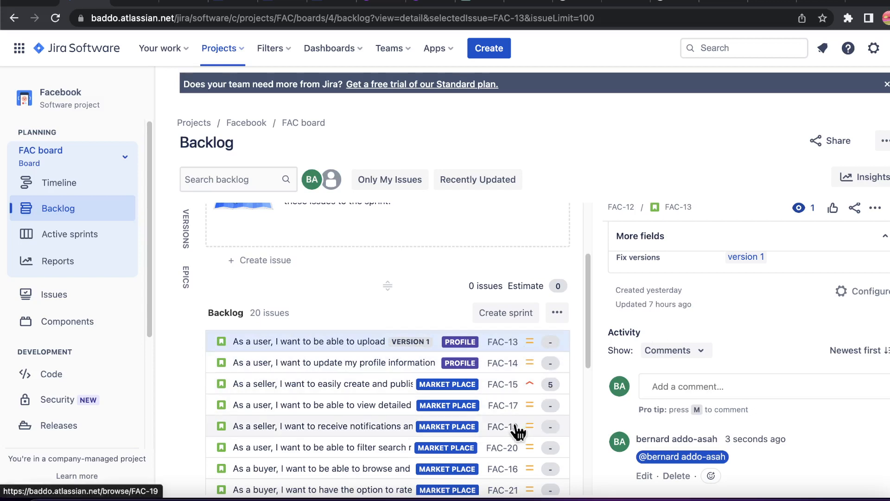
Review FAC-13's detail fields and set its story points to 4.
scroll(685, 357, up, 5)
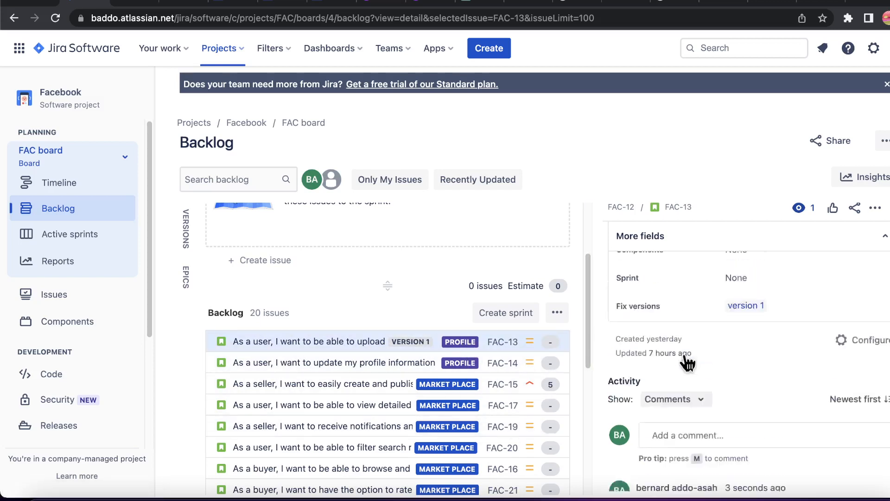
scroll(680, 347, up, 3)
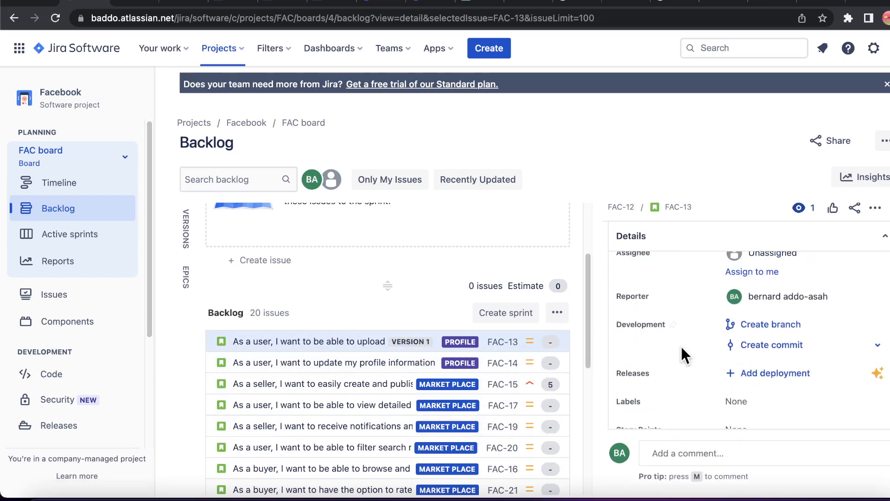
scroll(680, 347, up, 1)
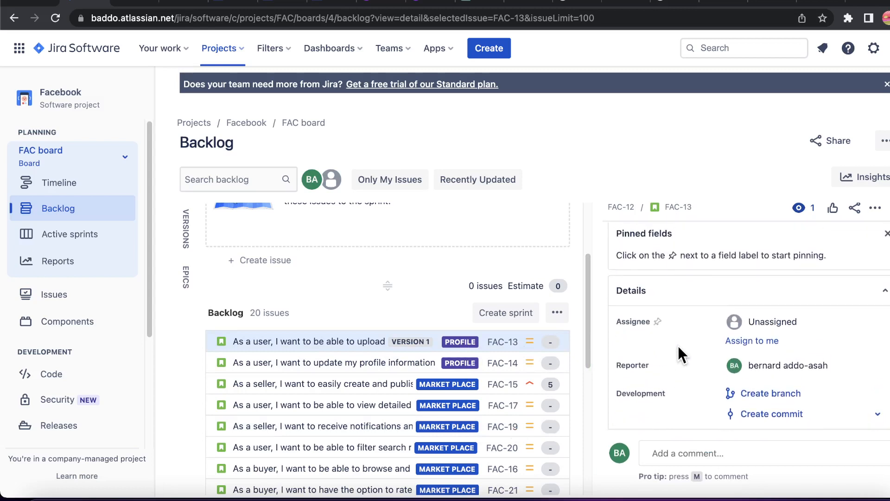
scroll(678, 346, down, 5)
scroll(676, 346, up, 3)
scroll(675, 345, down, 5)
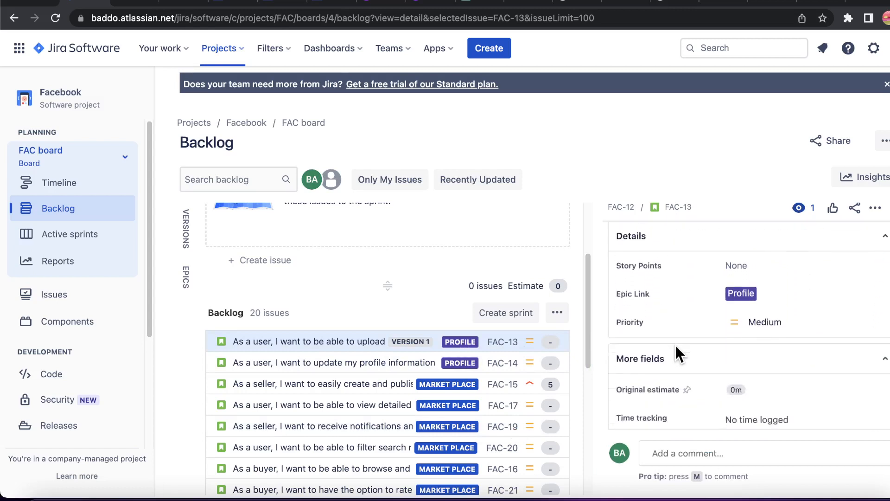
scroll(676, 346, down, 5)
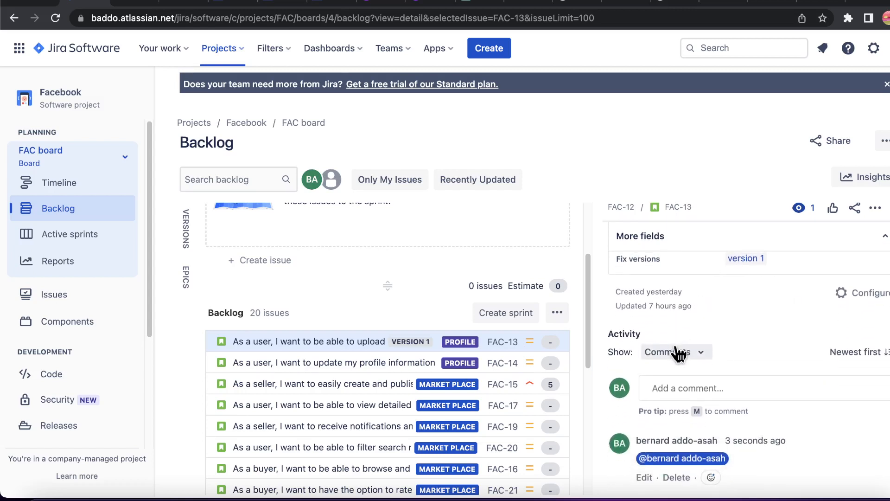
scroll(676, 346, up, 5)
scroll(674, 353, up, 1)
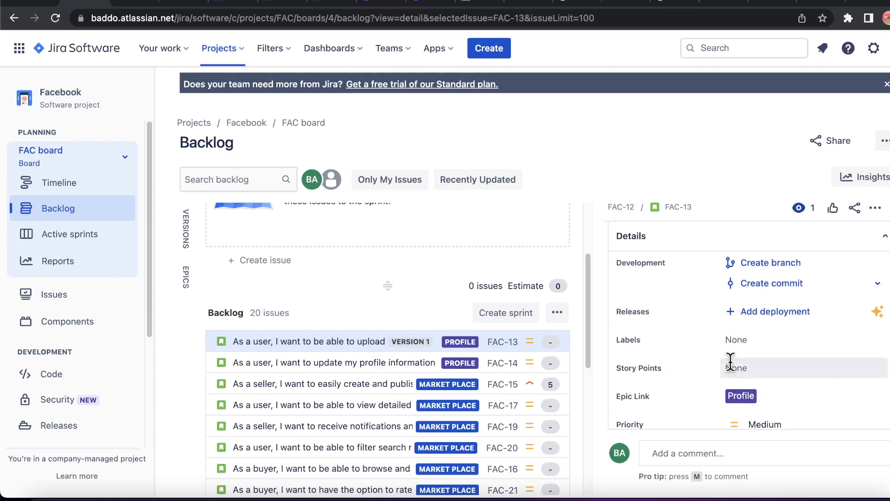
click(747, 366)
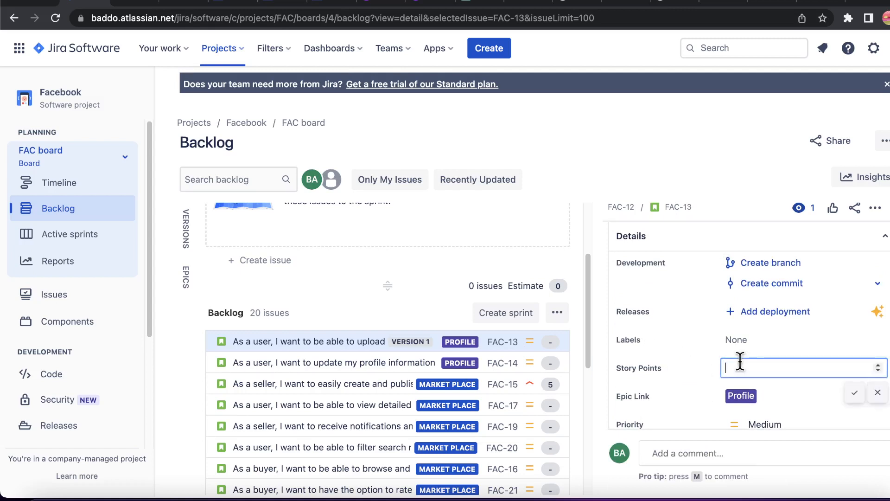
text(4)
click(854, 394)
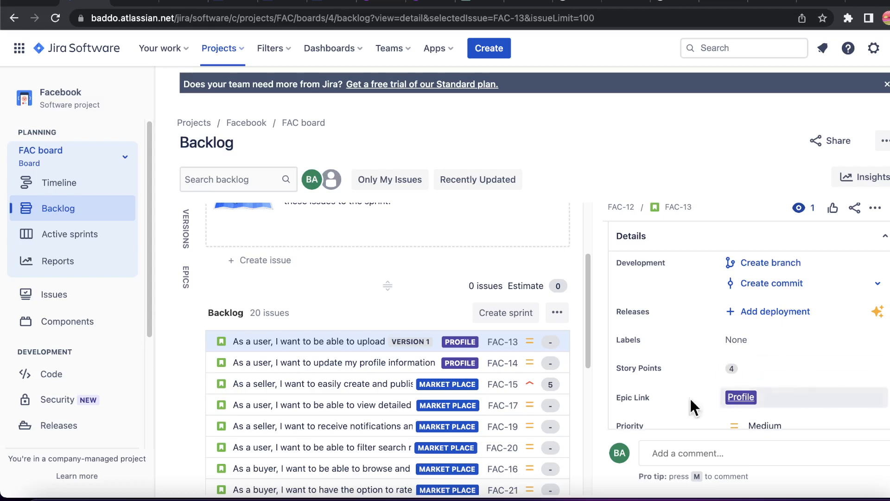
Examine the backlog's stories with their story point estimates, along with the sprint sections above them.
scroll(388, 351, down, 3)
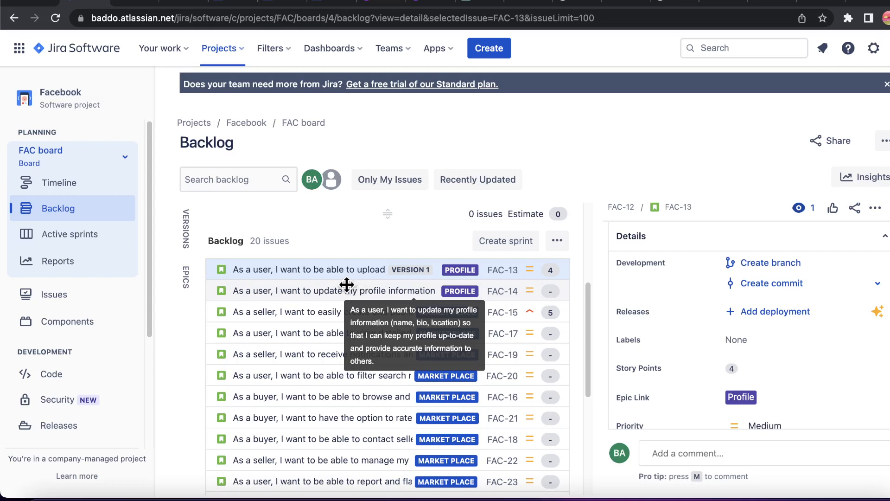
scroll(347, 285, down, 1)
scroll(345, 285, down, 5)
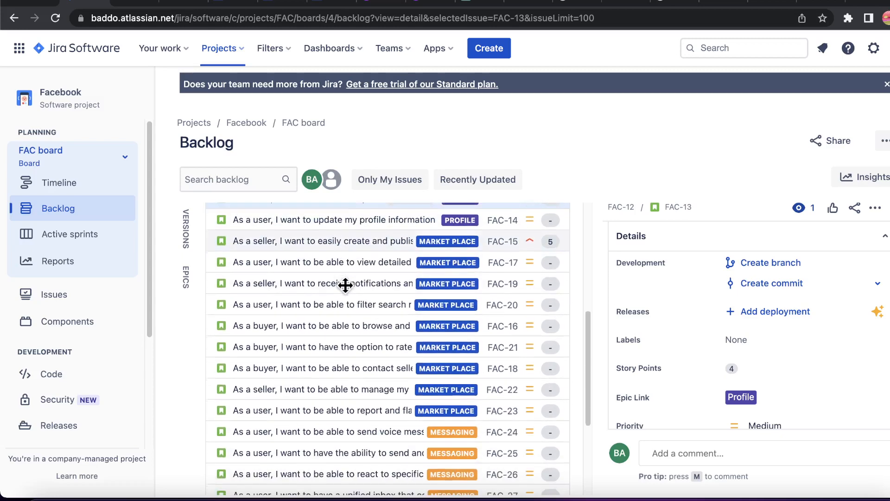
scroll(338, 292, up, 10)
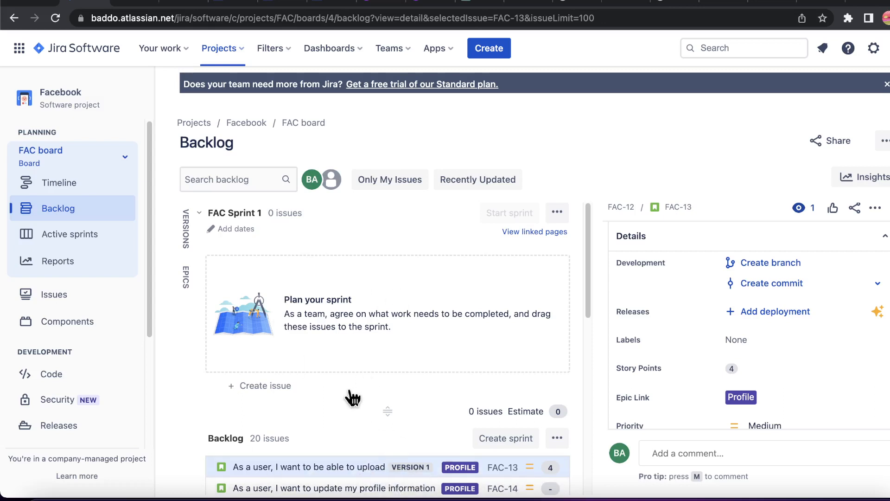
scroll(354, 395, down, 3)
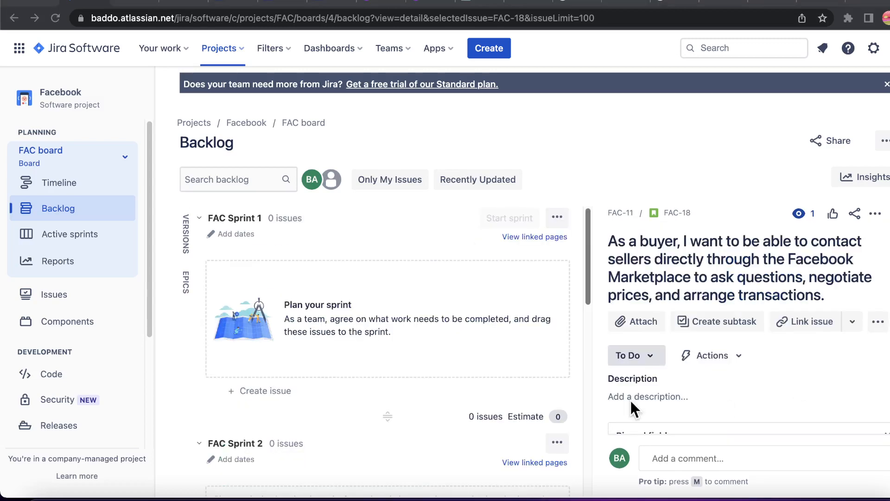
scroll(286, 427, down, 5)
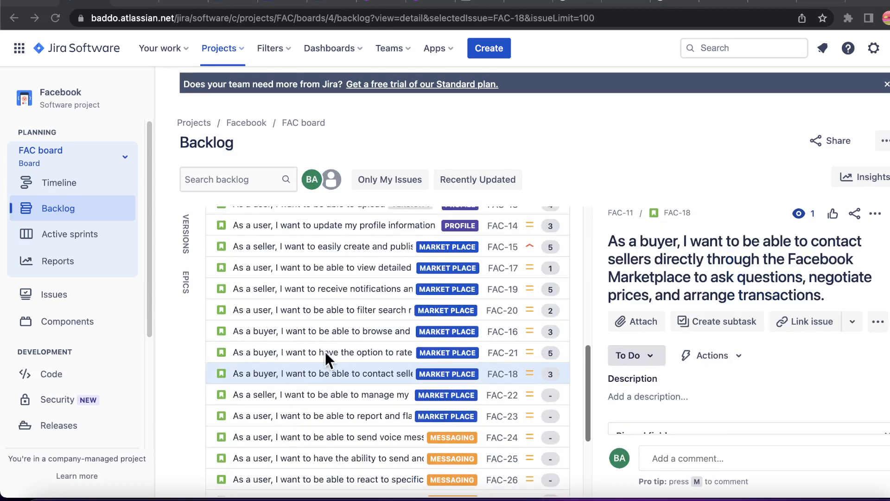
scroll(400, 358, up, 3)
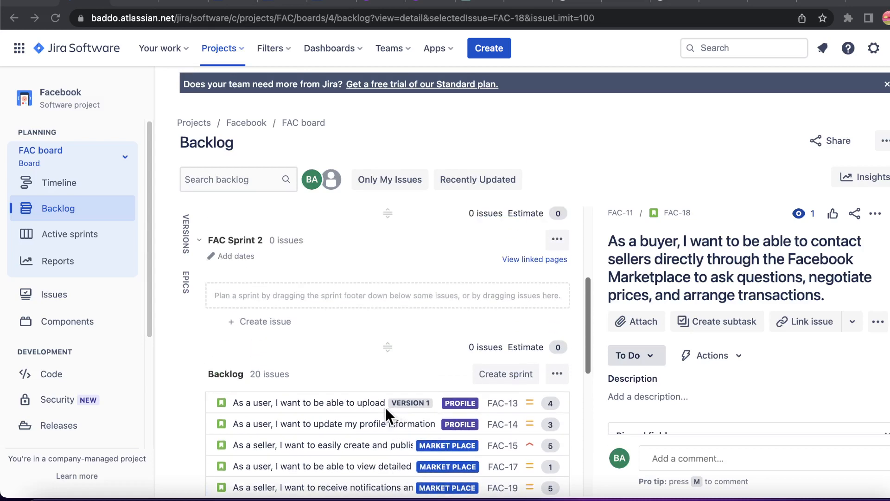
scroll(385, 408, down, 3)
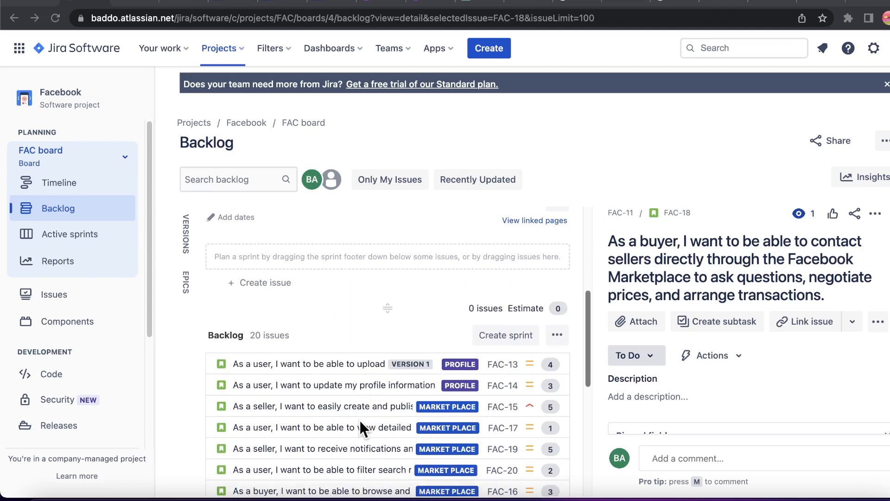
scroll(374, 371, down, 1)
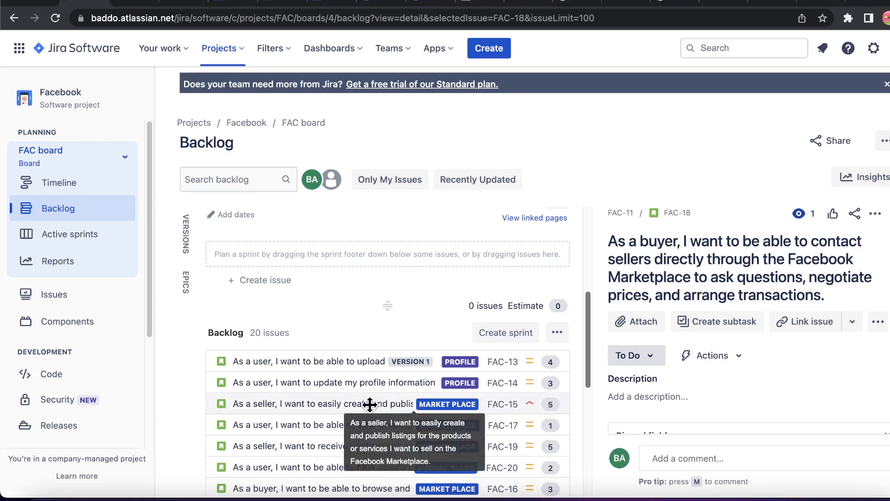
Open the seller listing story FAC-15 and compare the FAC Sprint 1 and FAC Sprint 2 sections with the backlog stories.
mouse_move(370, 404)
mouse_down()
mouse_move(363, 385)
mouse_move(371, 404)
mouse_up()
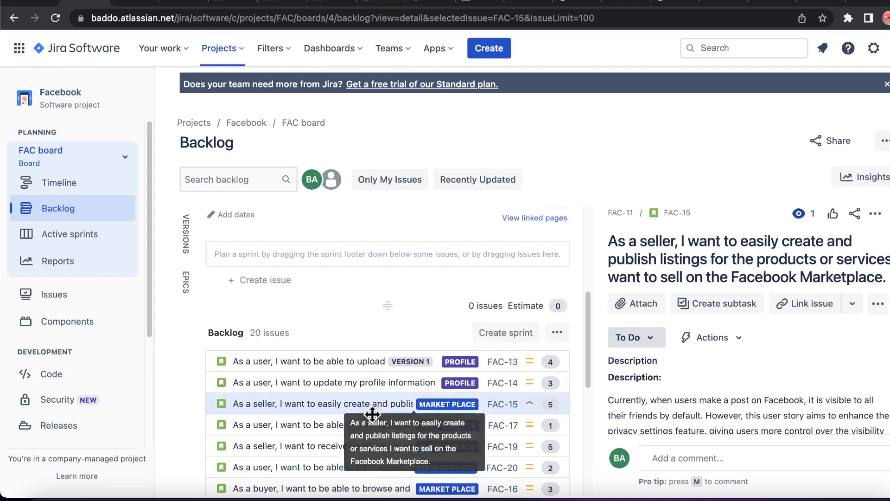
scroll(307, 295, up, 1)
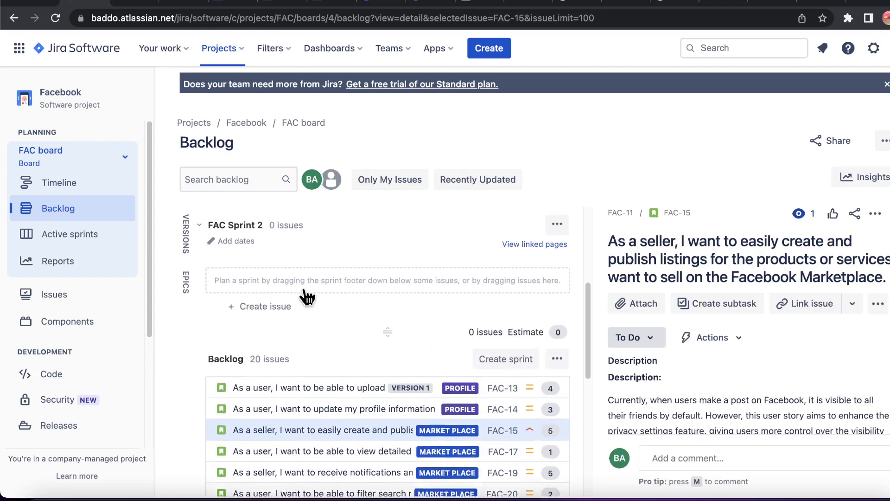
scroll(306, 295, up, 5)
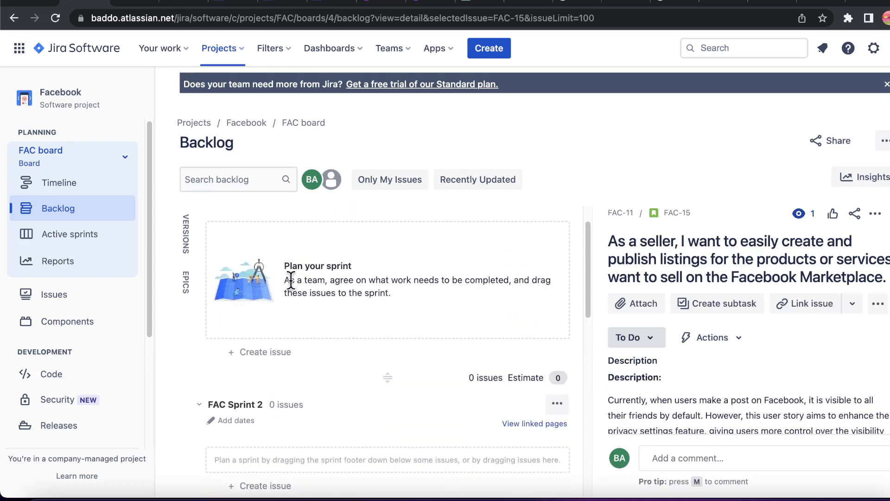
scroll(259, 262, up, 1)
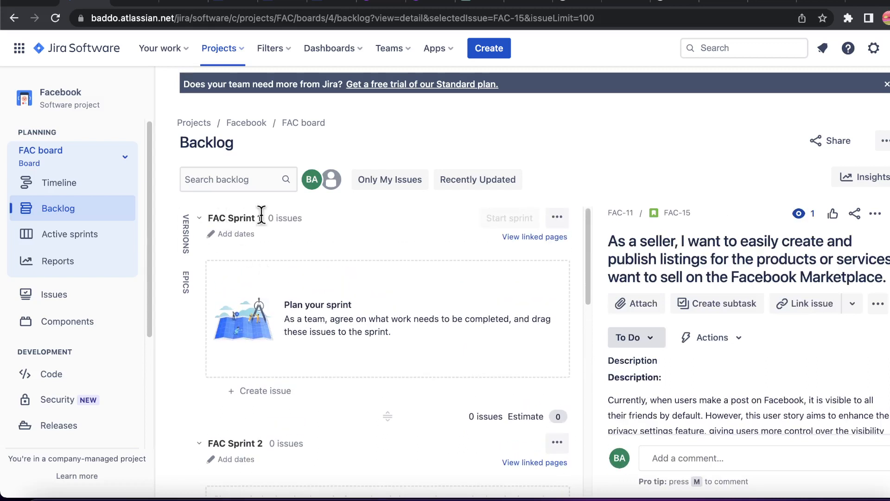
scroll(251, 425, down, 1)
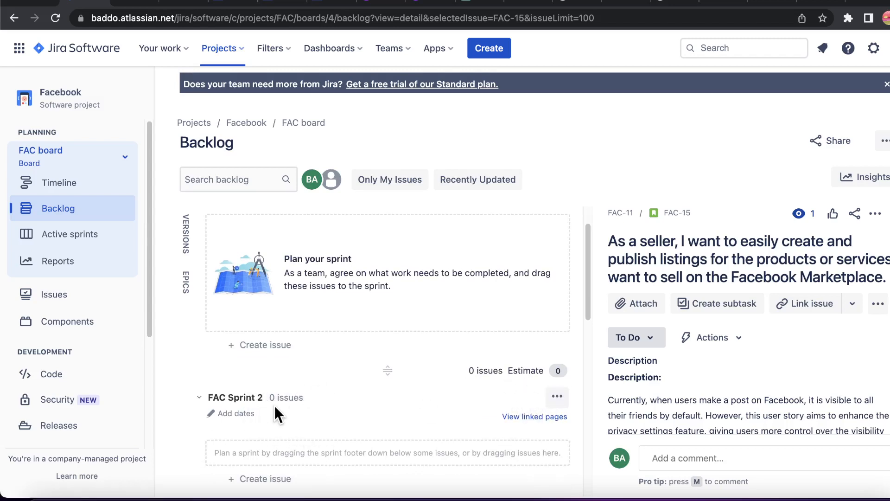
scroll(318, 482, down, 5)
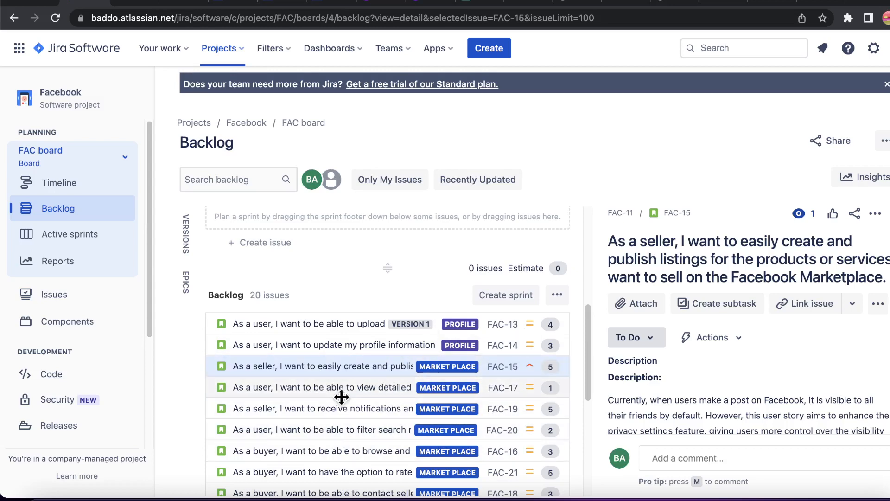
scroll(392, 395, up, 5)
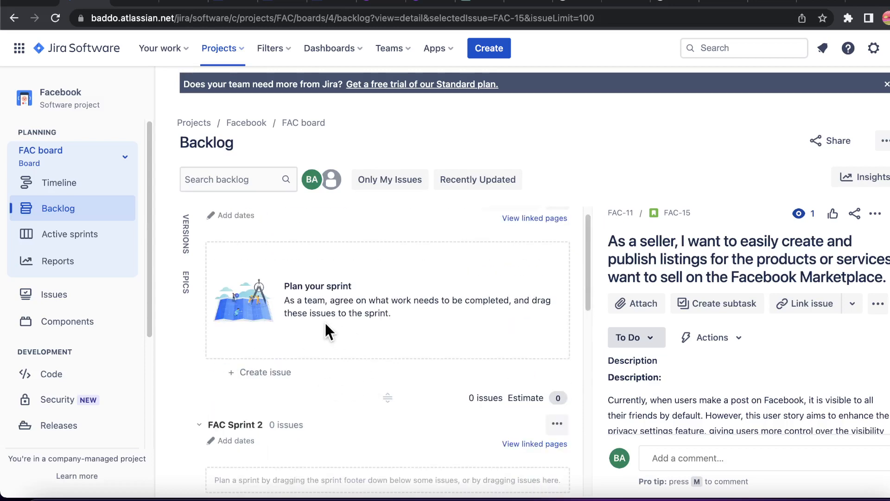
scroll(327, 452, down, 3)
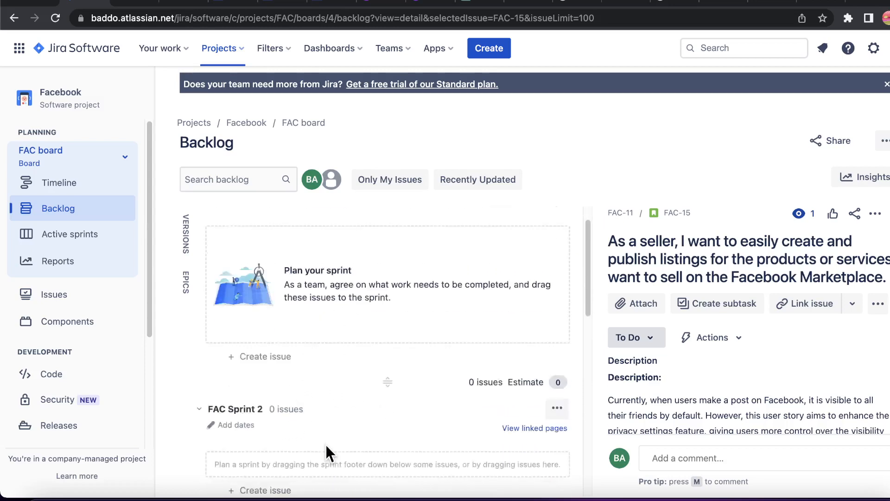
Move the profile picture upload story FAC-13 from the backlog into FAC Sprint 2.
scroll(356, 443, down, 6)
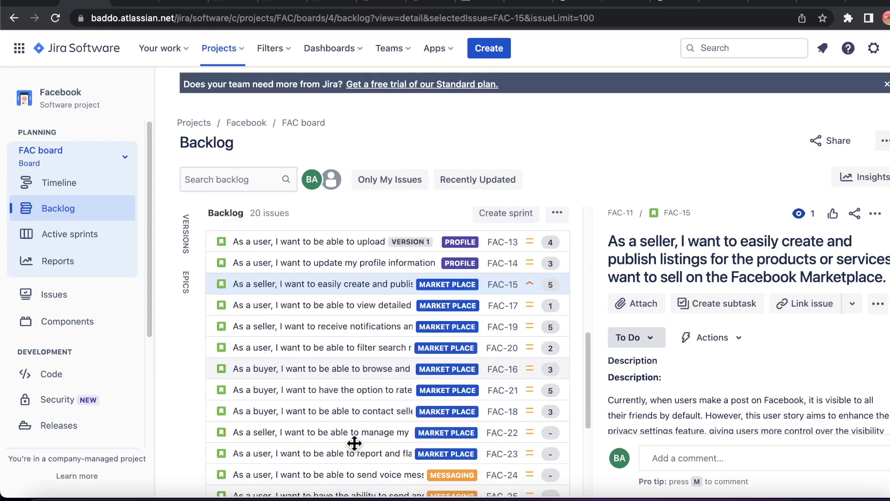
scroll(355, 441, up, 2)
scroll(355, 413, up, 4)
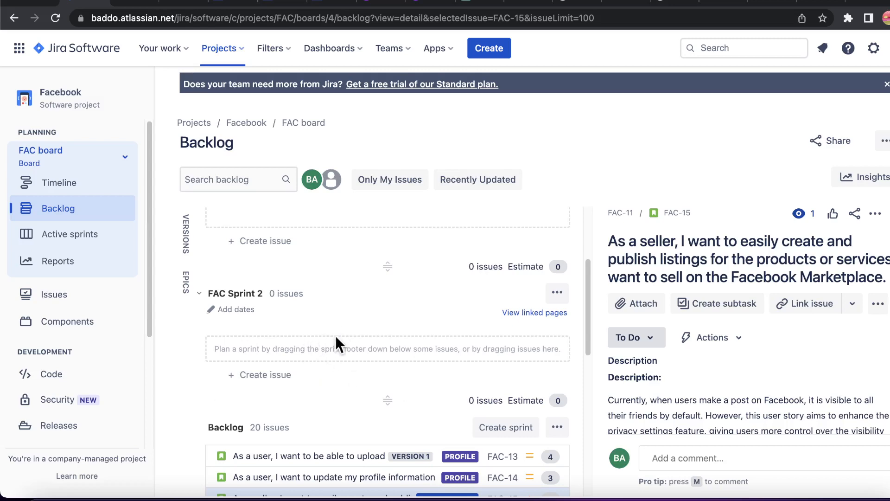
scroll(339, 364, up, 3)
scroll(315, 378, down, 3)
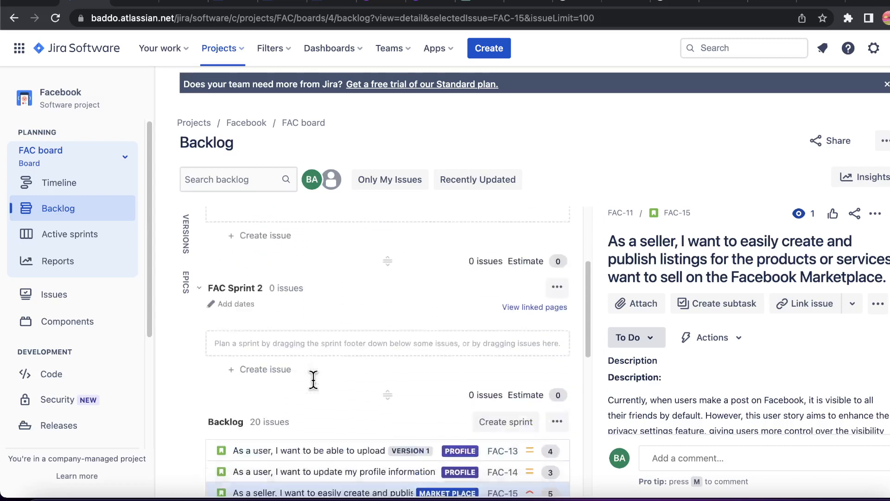
scroll(313, 380, down, 3)
scroll(314, 382, up, 2)
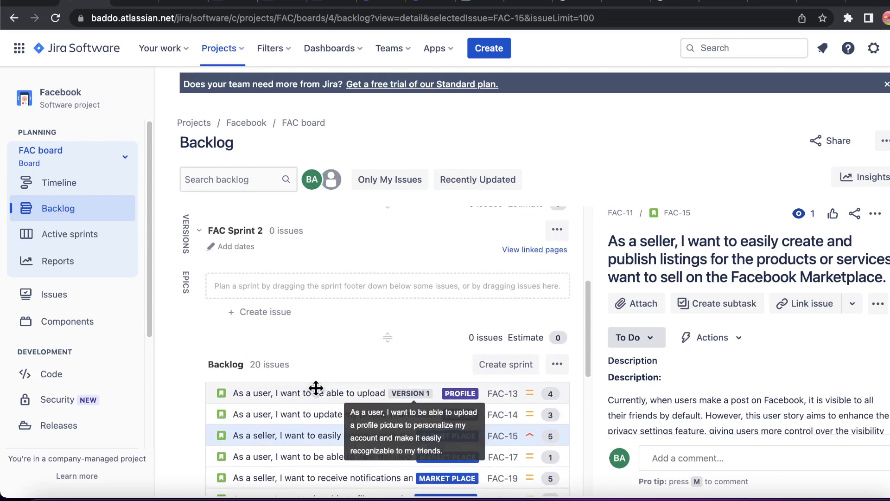
drag(316, 387, 322, 281)
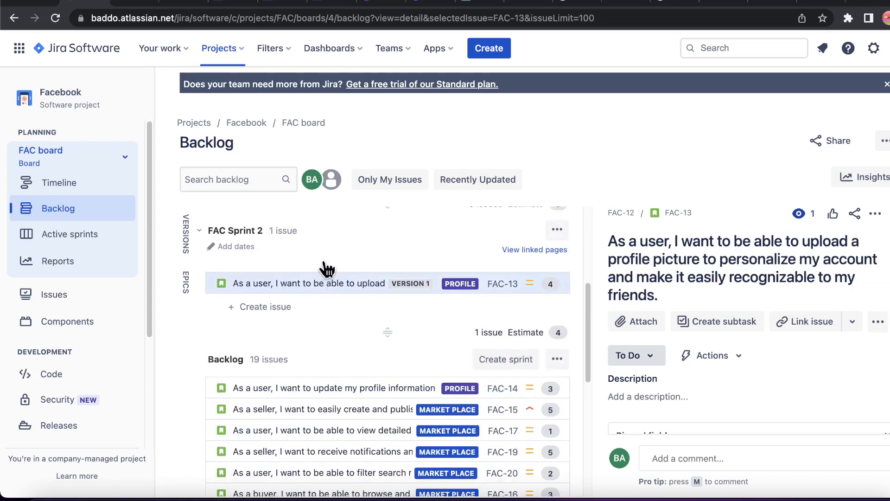
Move the profile information story FAC-14 from the backlog into FAC Sprint 2, above FAC-13.
click(310, 388)
scroll(308, 374, up, 3)
scroll(320, 369, down, 5)
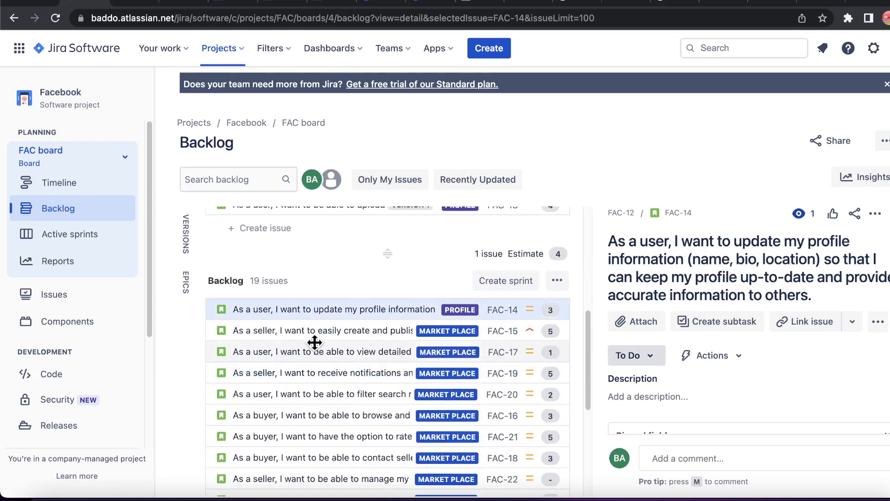
scroll(315, 342, up, 3)
drag(318, 422, 315, 324)
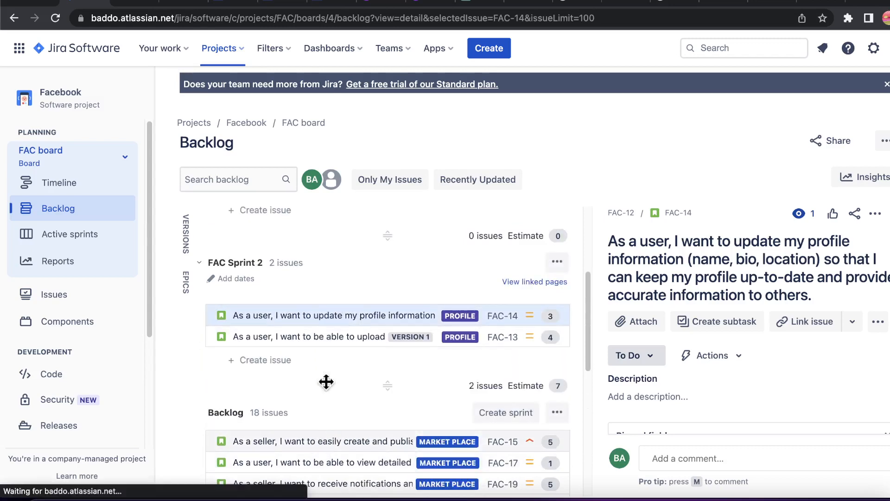
Move the seller listing story FAC-15 out of the backlog and place it in FAC Sprint 2.
scroll(316, 334, up, 4)
drag(326, 441, 315, 335)
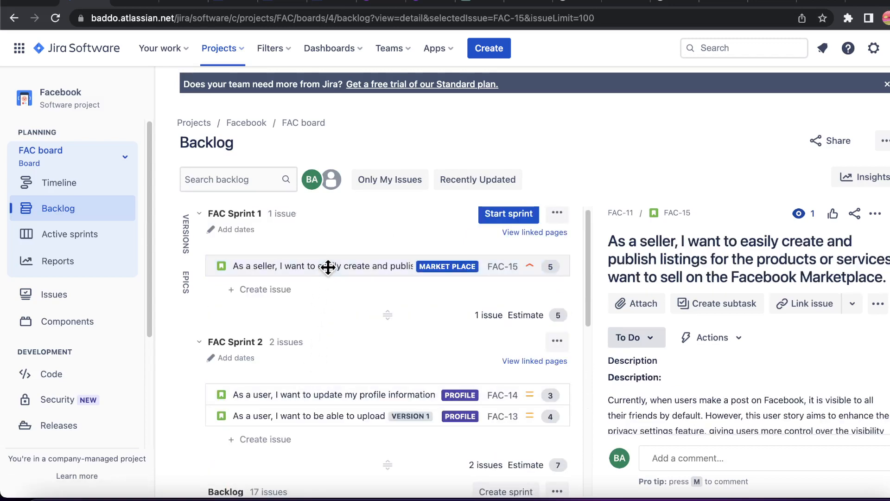
drag(328, 268, 322, 382)
drag(334, 257, 328, 432)
drag(328, 430, 330, 429)
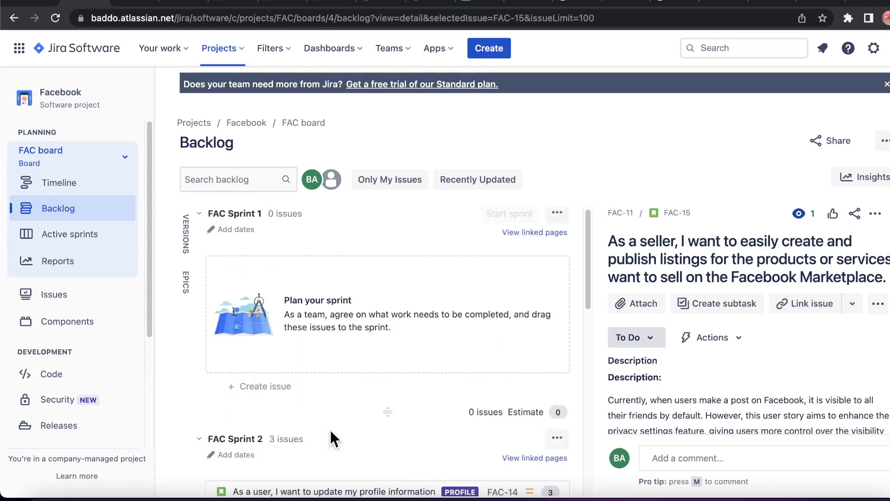
Move the marketplace stories FAC-17, FAC-19, FAC-20, FAC-16 and FAC-21 from the backlog into FAC Sprint 2.
scroll(333, 373, down, 7)
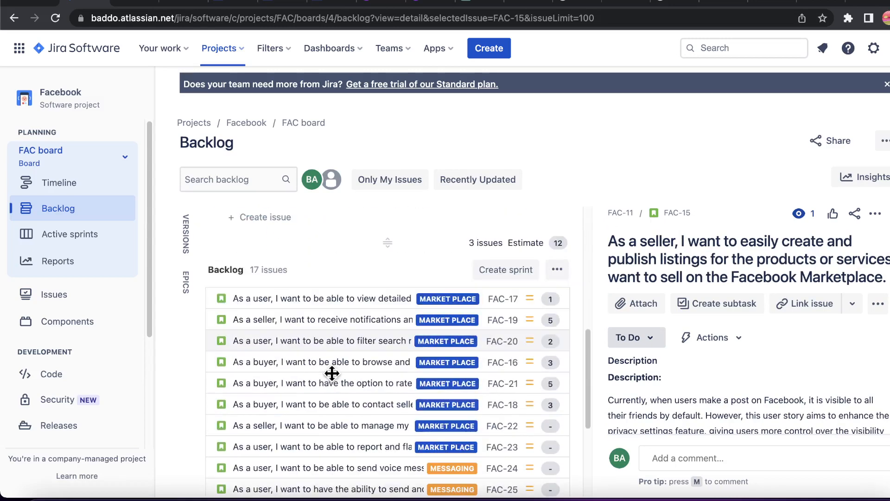
scroll(332, 373, up, 1)
drag(326, 354, 322, 372)
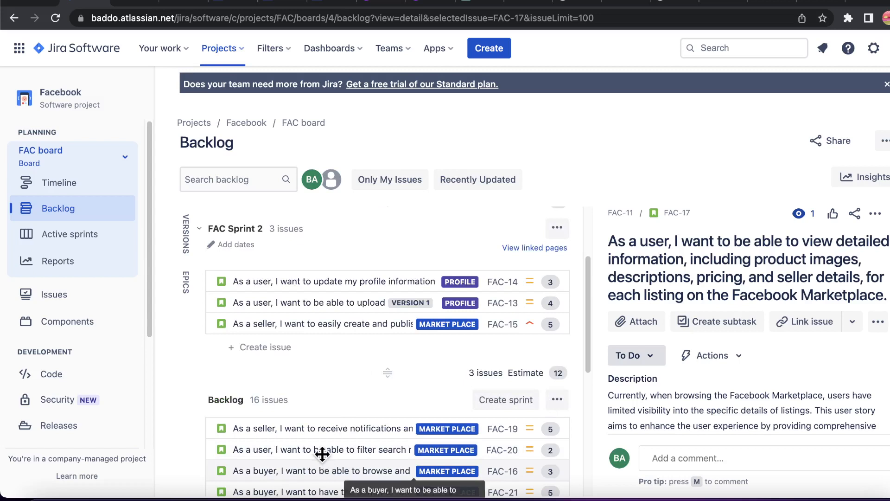
drag(320, 434, 327, 410)
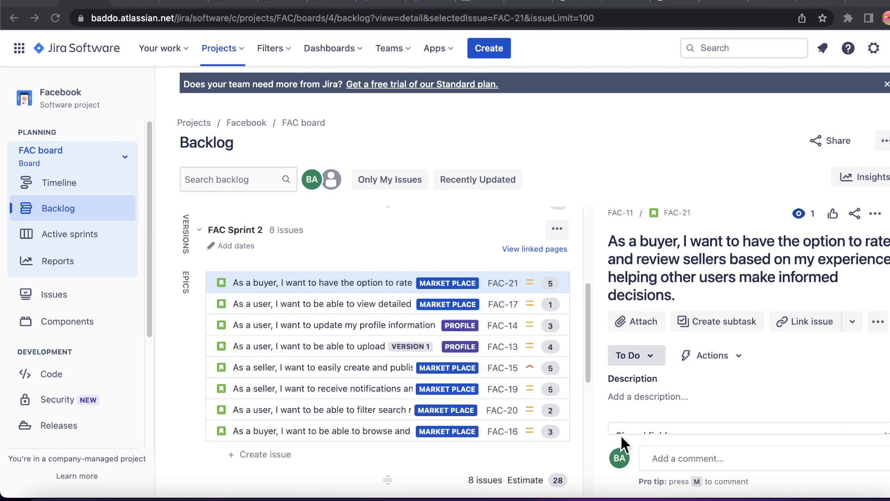
Rename FAC Sprint 2 as "Ready items" and save the sprint changes.
scroll(352, 346, up, 5)
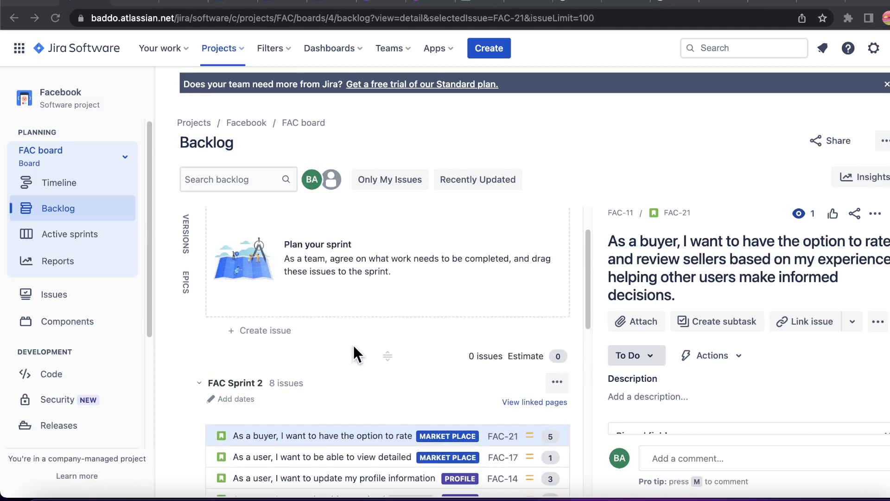
scroll(353, 345, down, 6)
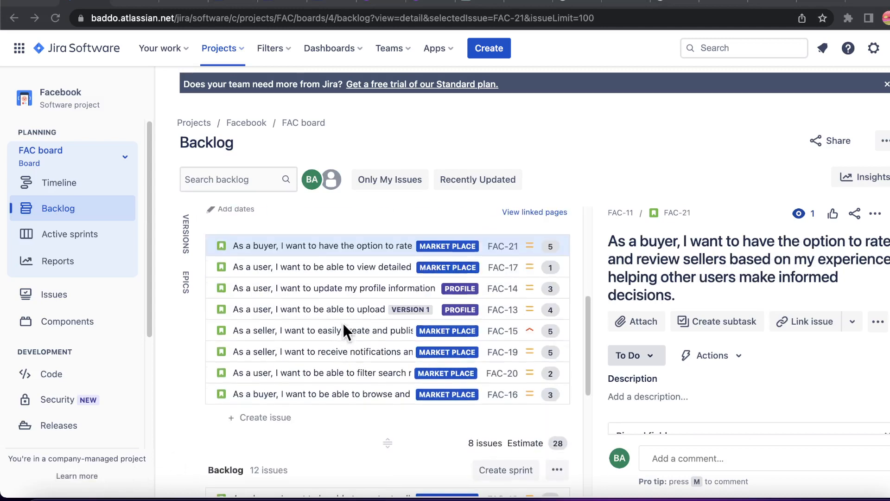
scroll(343, 323, up, 3)
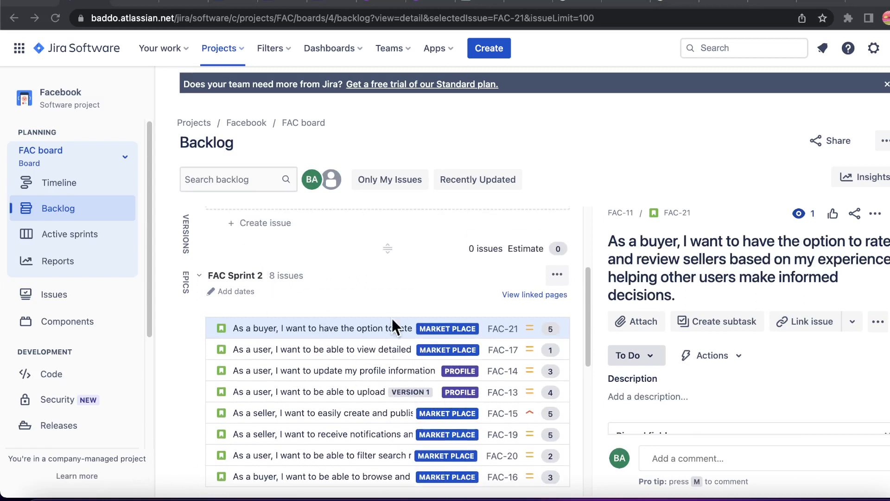
scroll(410, 338, down, 1)
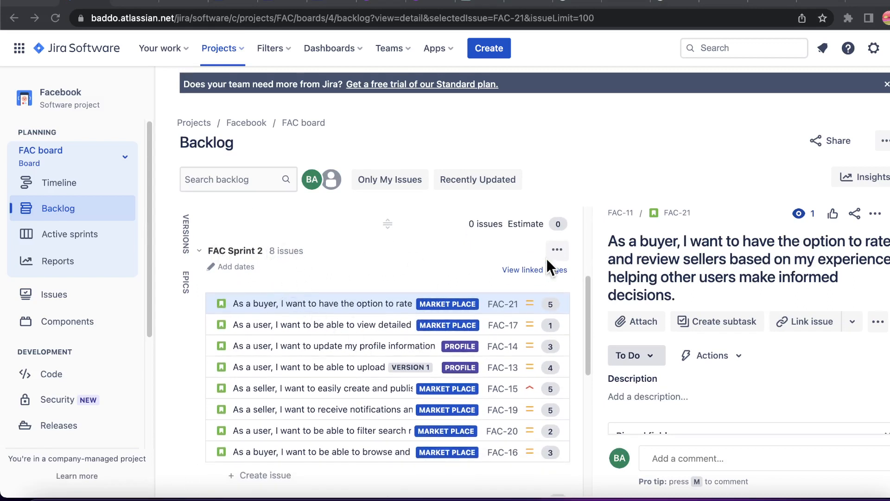
click(556, 250)
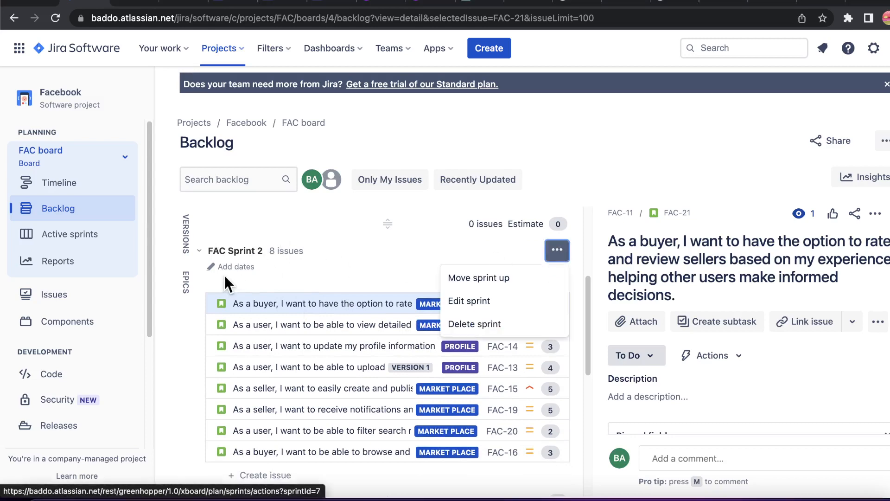
click(472, 303)
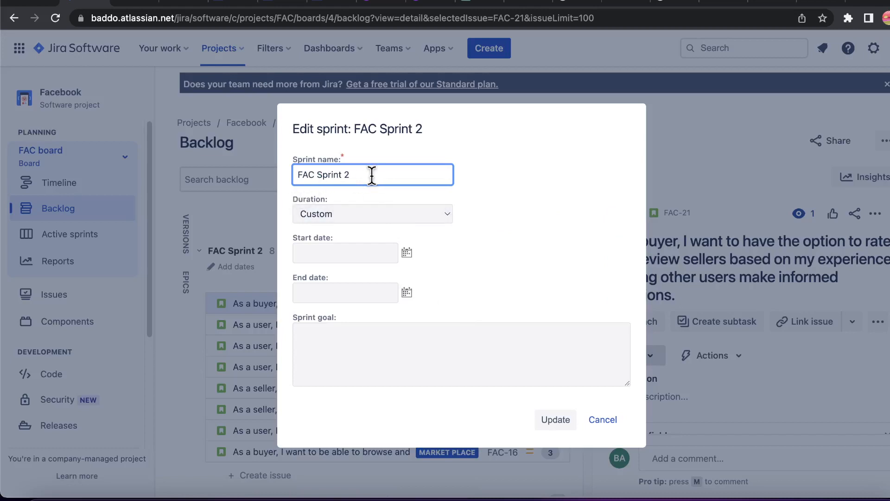
key(BackSpace)
key(BackSpace)
key(BackSpace)
key(BackSpace)
key(BackSpace)
key(BackSpace)
key(BackSpace)
key(BackSpace)
key(BackSpace)
key(BackSpace)
key(BackSpace)
key(BackSpace)
text(Ready items)
click(553, 423)
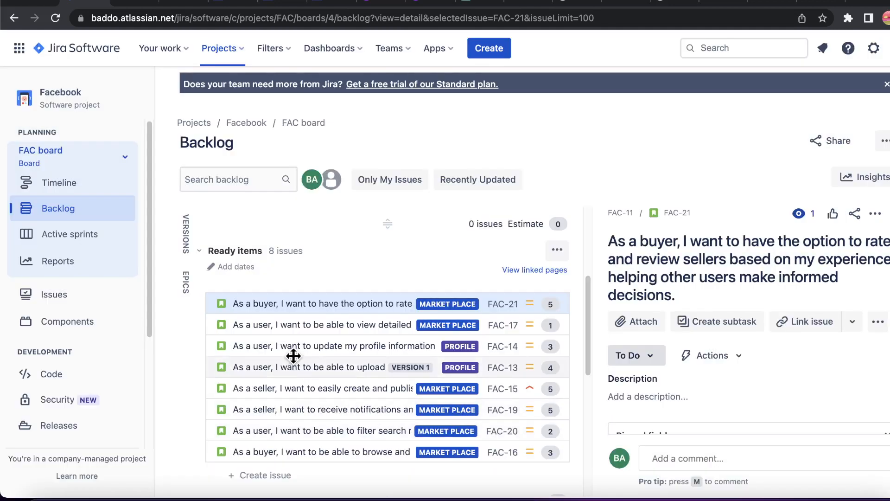
Examine the Ready items stories and their estimates alongside FAC Sprint 1 and the stories remaining in the backlog.
scroll(293, 360, down, 3)
scroll(279, 364, up, 5)
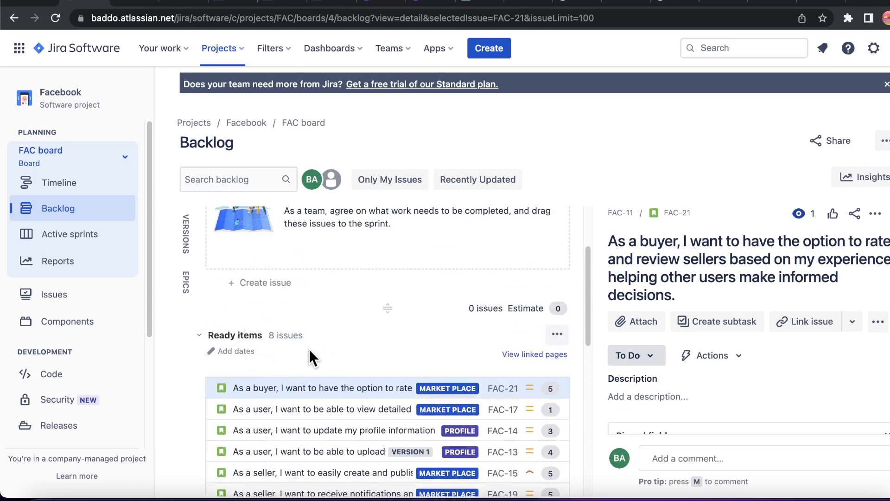
scroll(304, 375, up, 1)
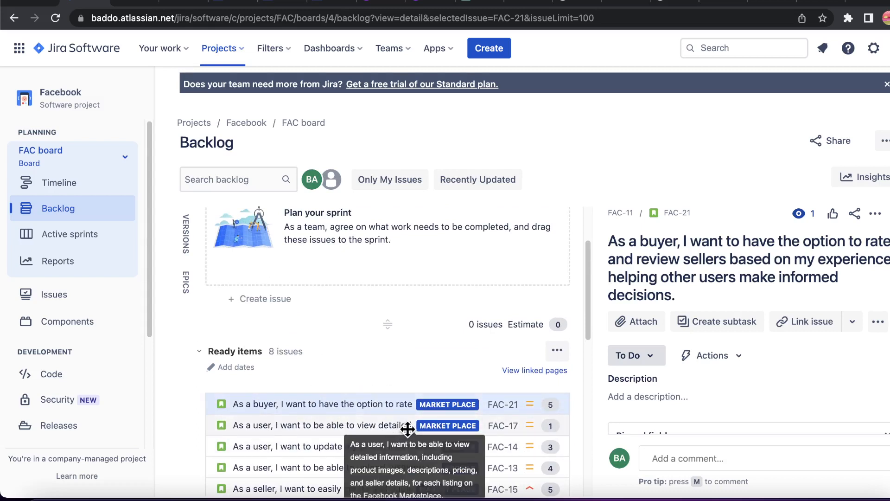
scroll(407, 427, up, 1)
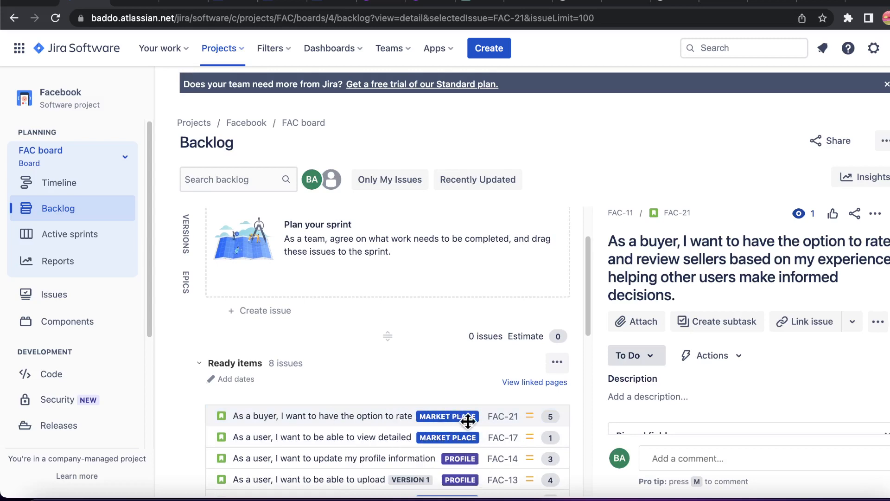
scroll(405, 413, up, 3)
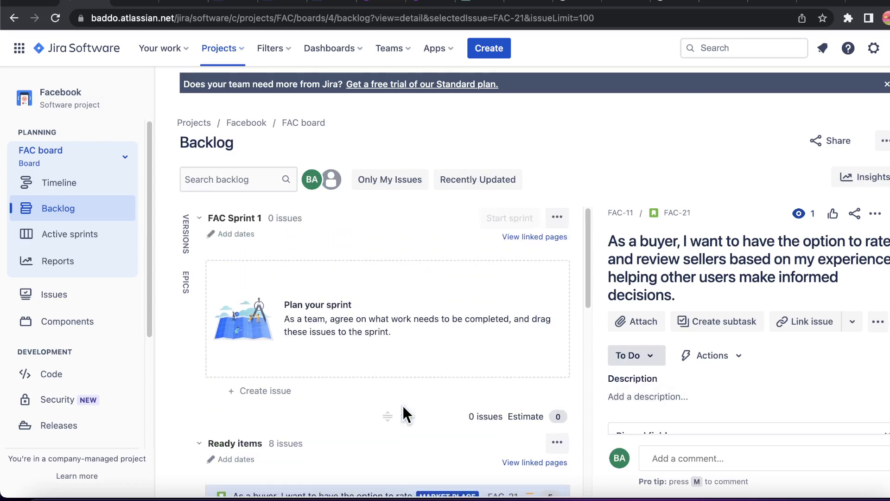
scroll(386, 413, down, 5)
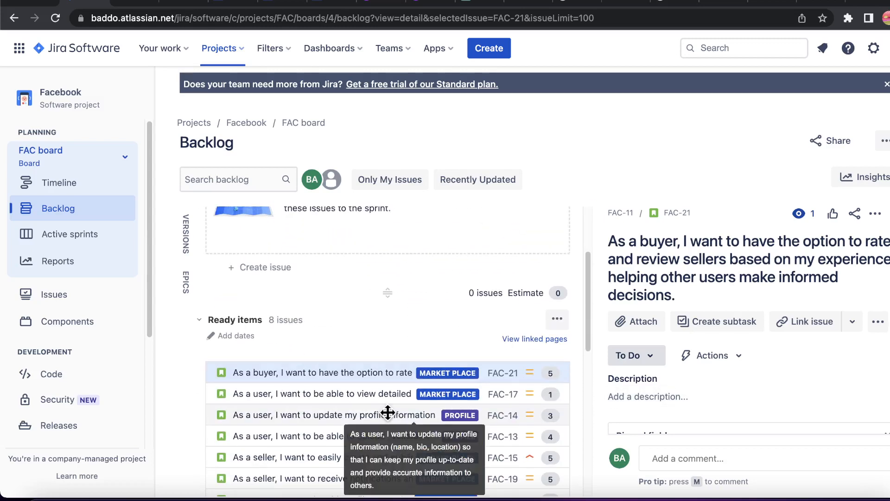
scroll(388, 412, up, 3)
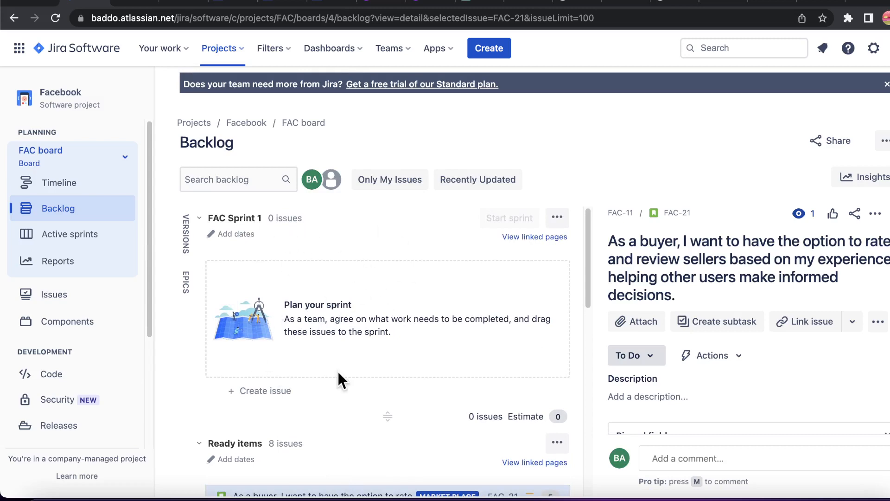
scroll(338, 371, down, 5)
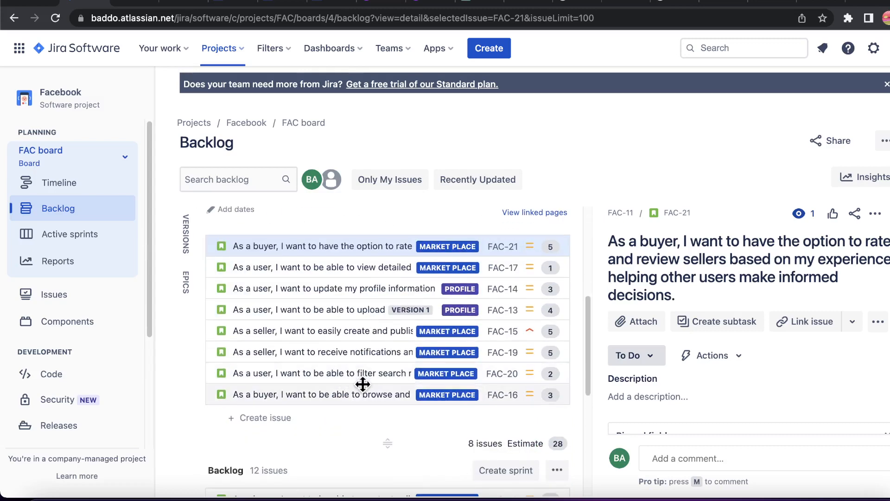
scroll(363, 384, down, 6)
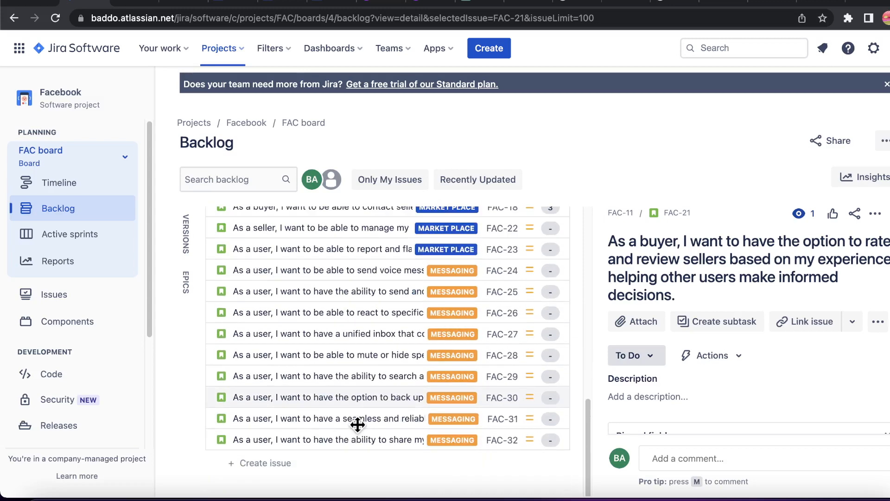
scroll(358, 424, up, 6)
scroll(358, 425, down, 2)
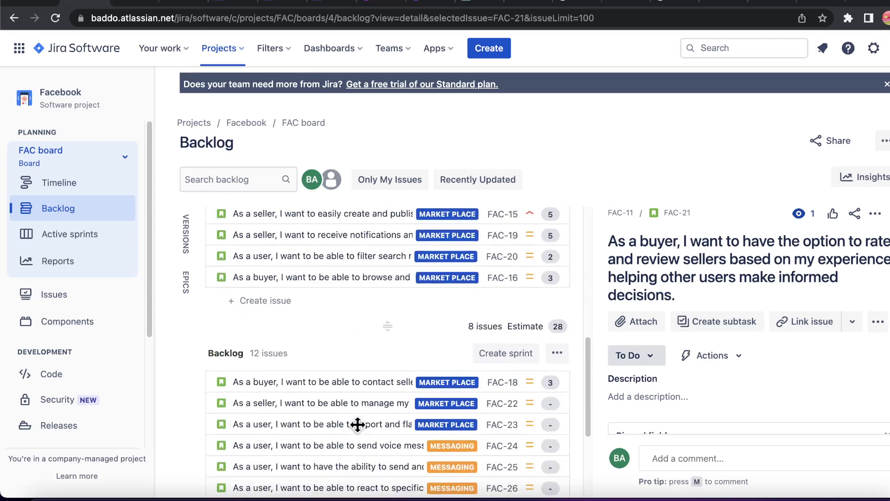